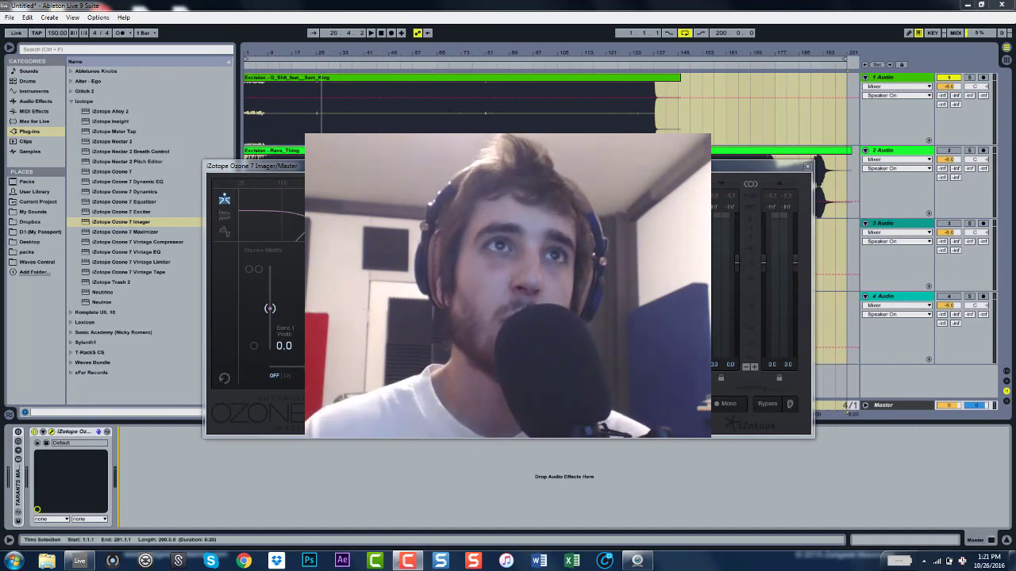
# Select band 2 in the Imager's band display, then bring up the EQ frequency guide chart
pyautogui.click(588, 87)
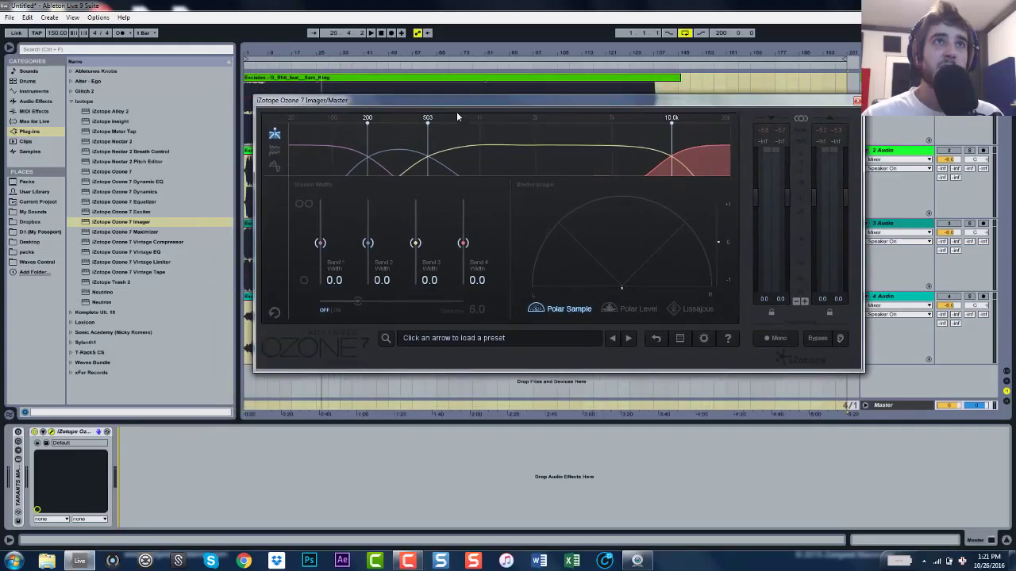
pyautogui.click(375, 158)
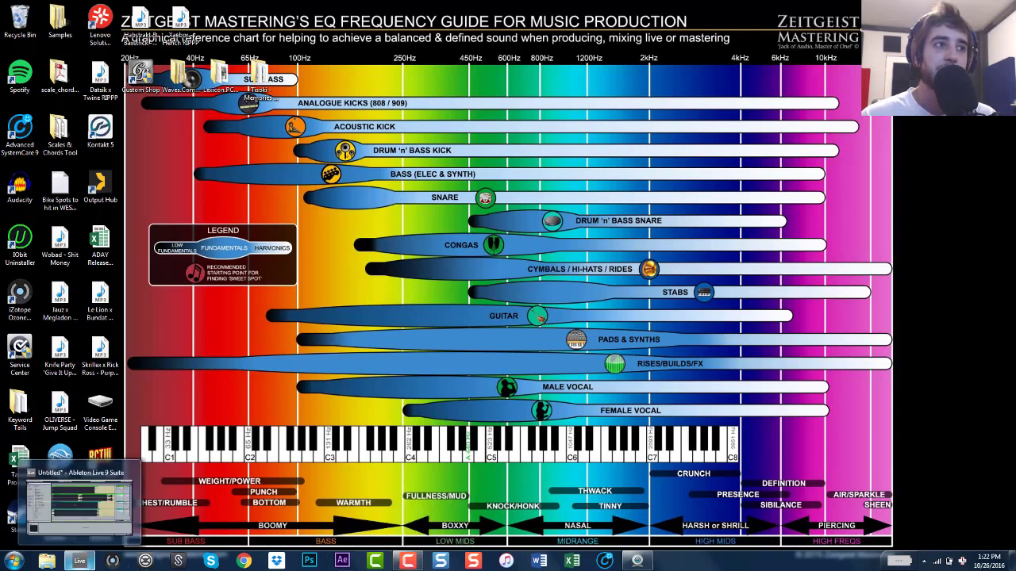
# Bring the Ableton project with the Ozone Imager back in front of the frequency chart
pyautogui.click(79, 561)
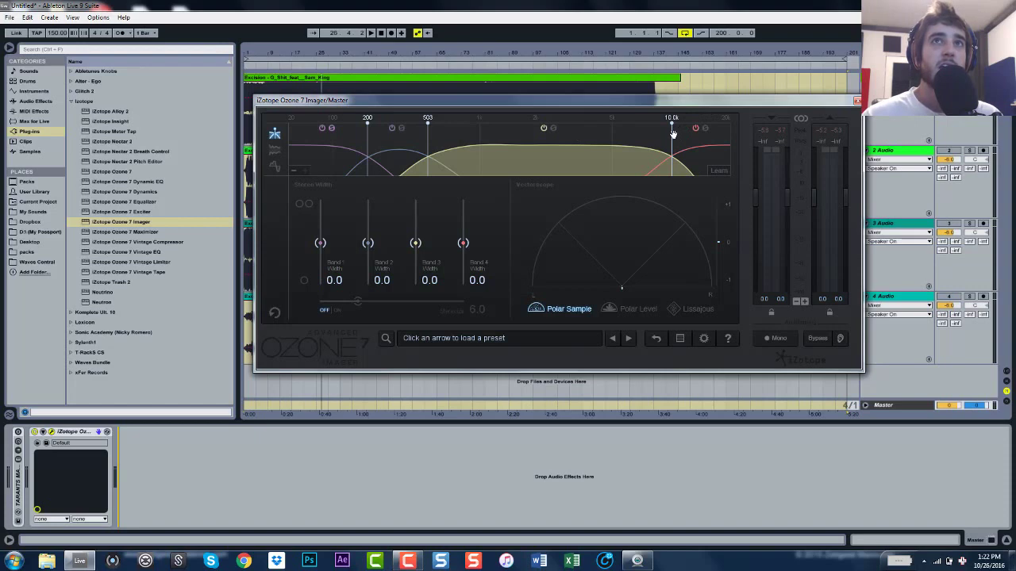
# Try nudging the 10.0k crossover, then move the Imager window lower right off the four tracks
pyautogui.moveTo(673, 133)
pyautogui.mouseDown()
pyautogui.moveTo(641, 139)
pyautogui.moveTo(680, 138)
pyautogui.moveTo(671, 140)
pyautogui.mouseUp()
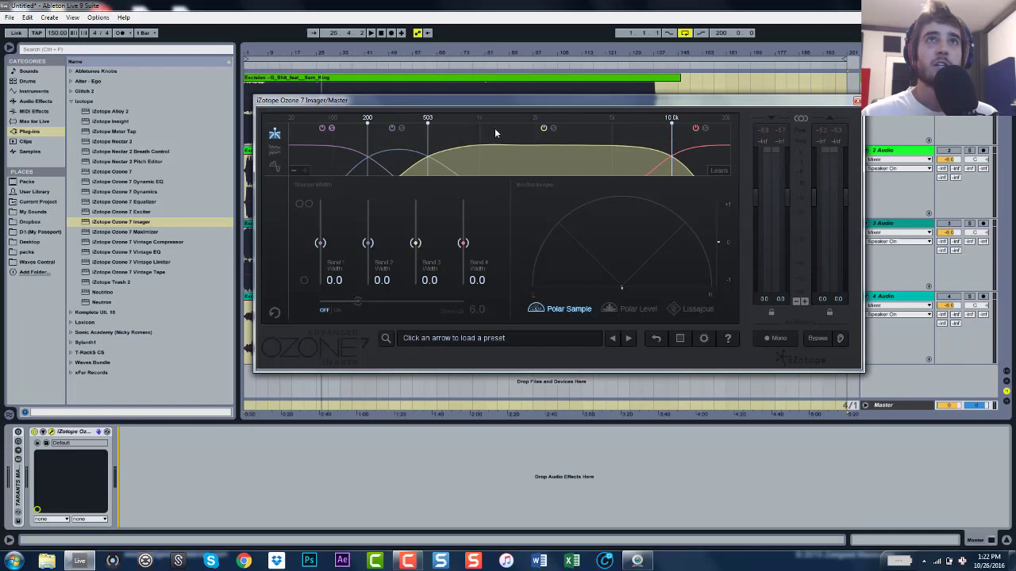
pyautogui.moveTo(544, 105); pyautogui.dragTo(718, 197)
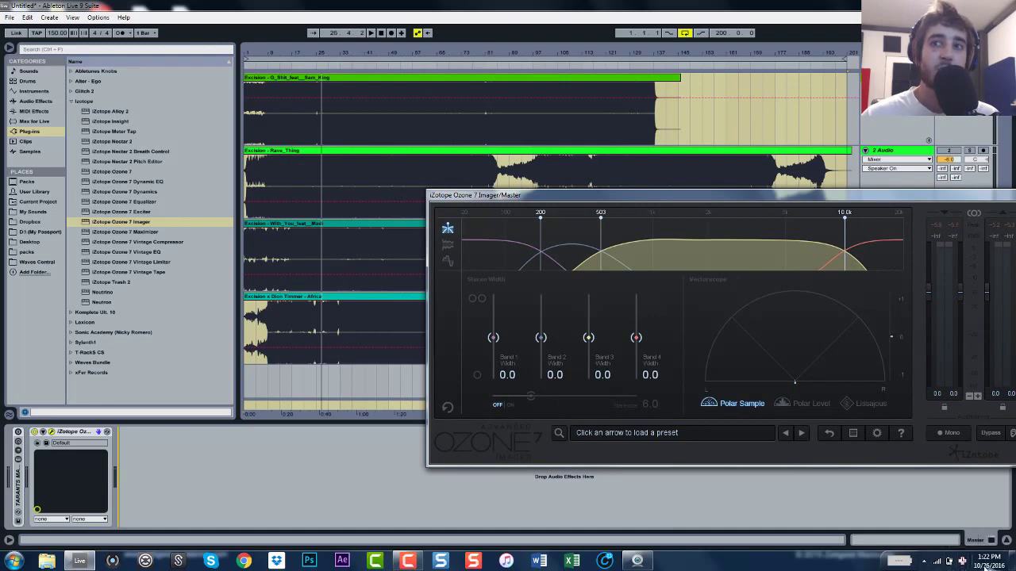
# Close the Imager and set the playback start point at bar 33 on the first track
pyautogui.moveTo(986, 566)
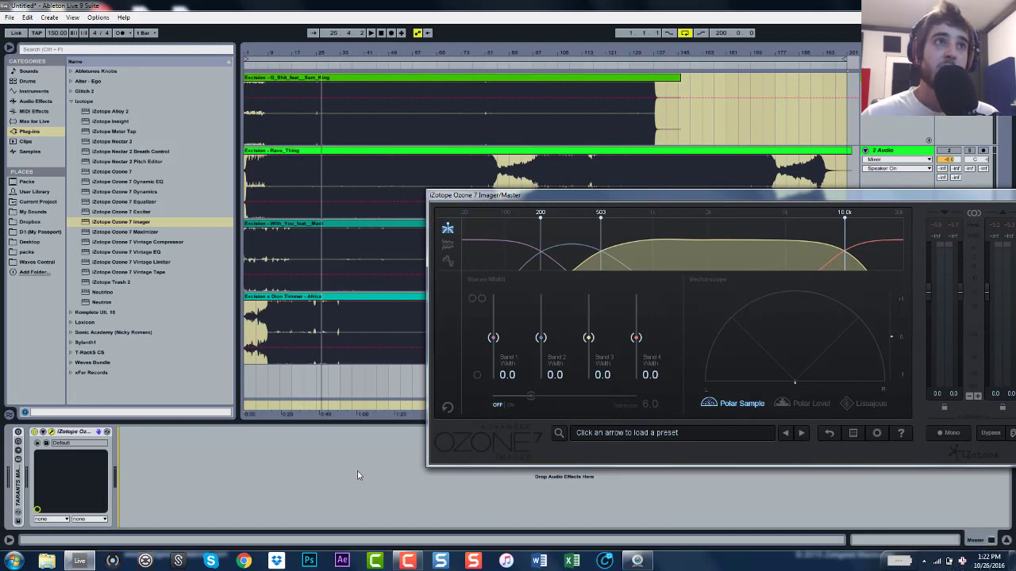
pyautogui.click(344, 94)
pyautogui.click(288, 79)
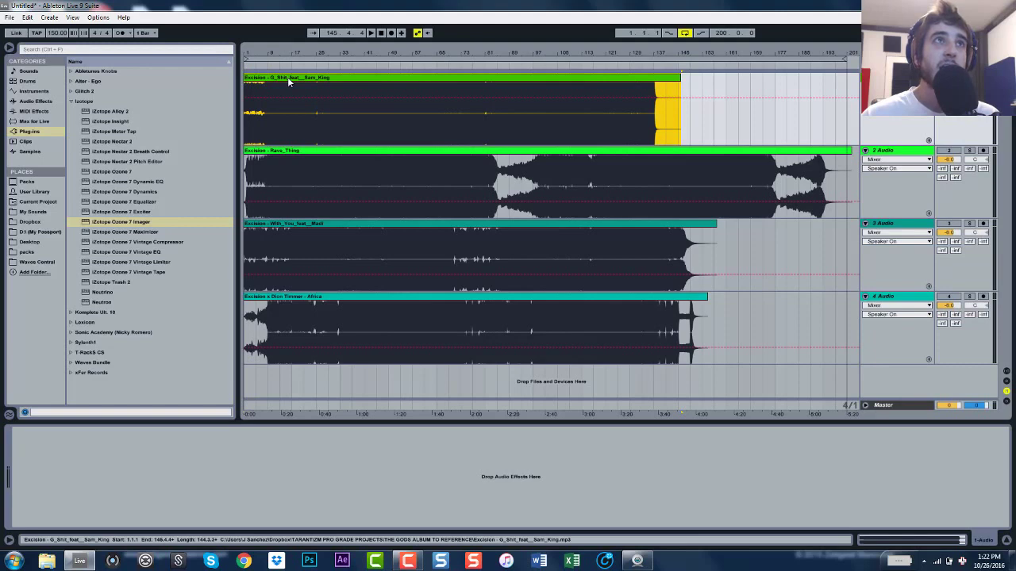
pyautogui.click(310, 89)
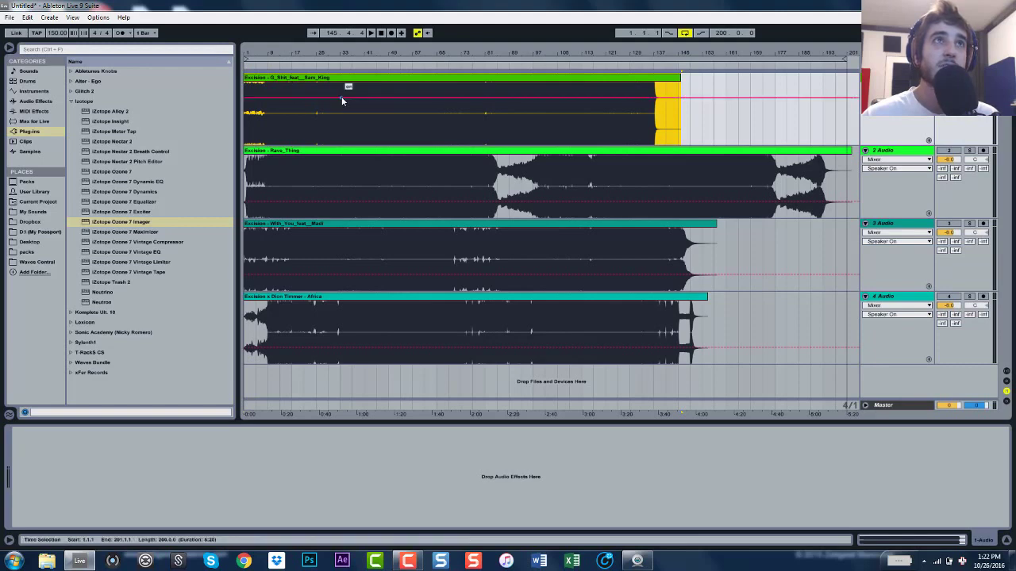
pyautogui.click(341, 100)
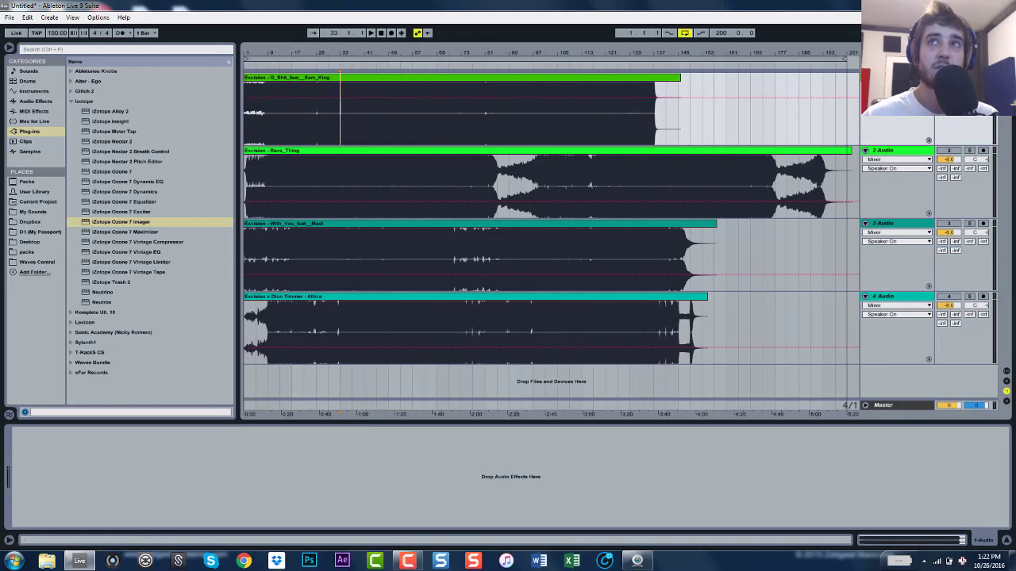
# Reopen the Ozone Imager on the Master and play briefly from bar 33
pyautogui.moveTo(120, 222); pyautogui.dragTo(883, 405)
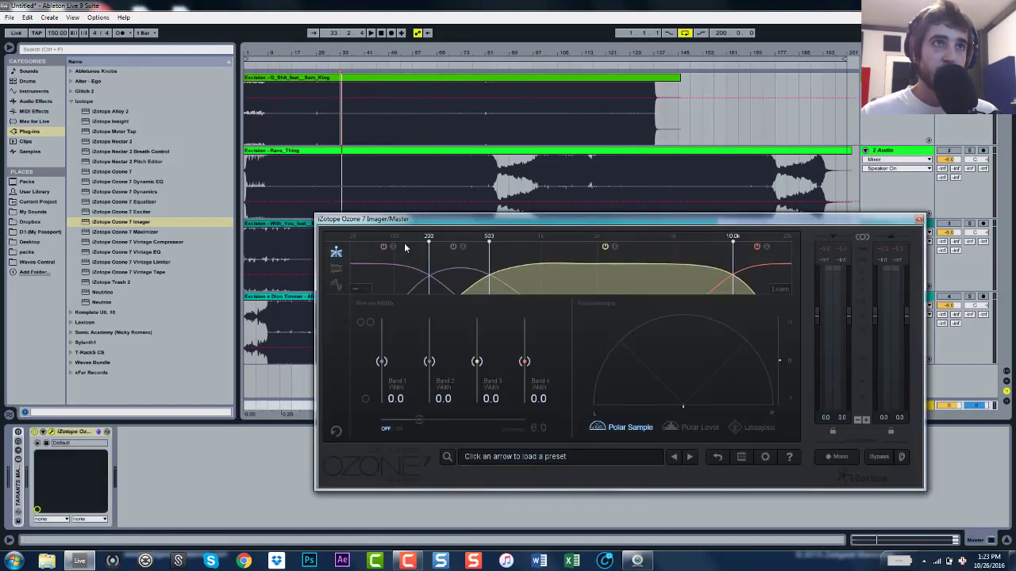
pyautogui.press('space')
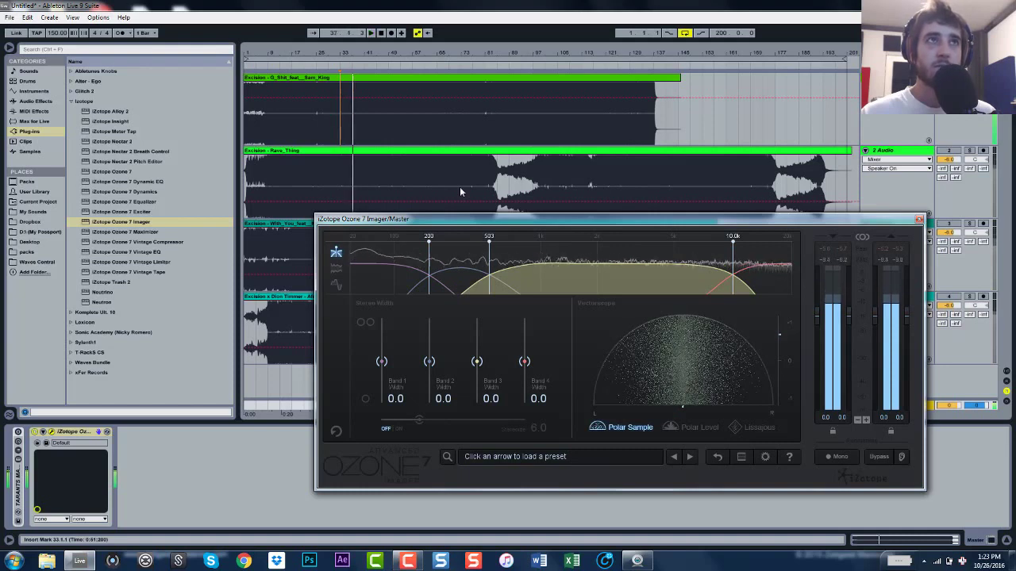
pyautogui.press('space')
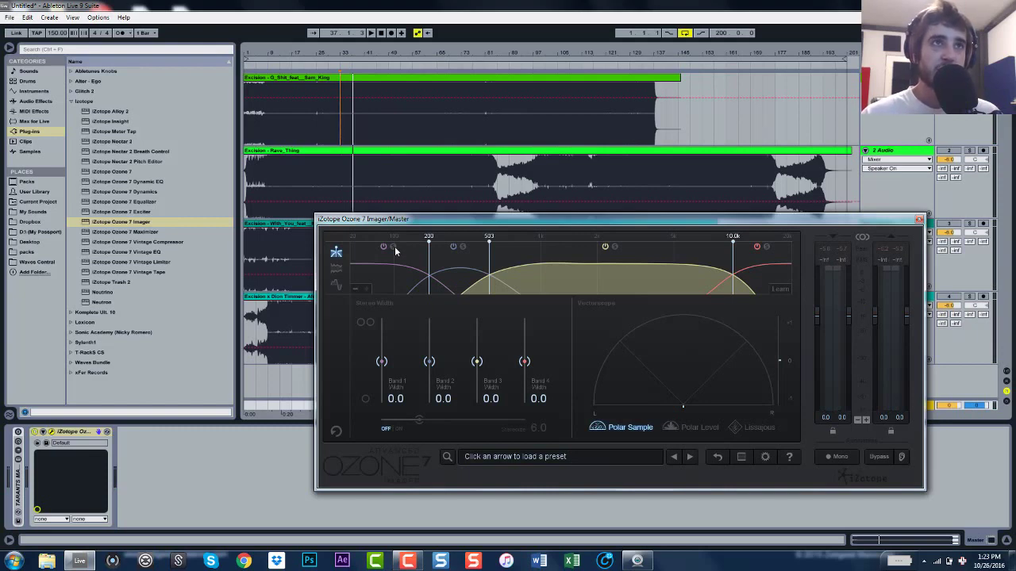
# Solo band 1, the lowest frequencies, and listen to it through playback
pyautogui.click(393, 246)
pyautogui.press('space')
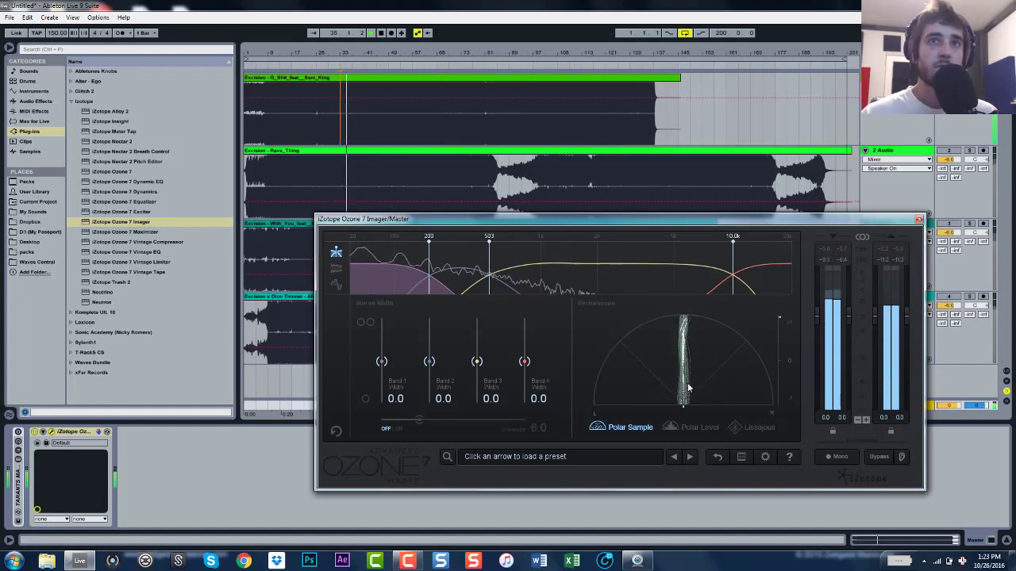
pyautogui.press('space')
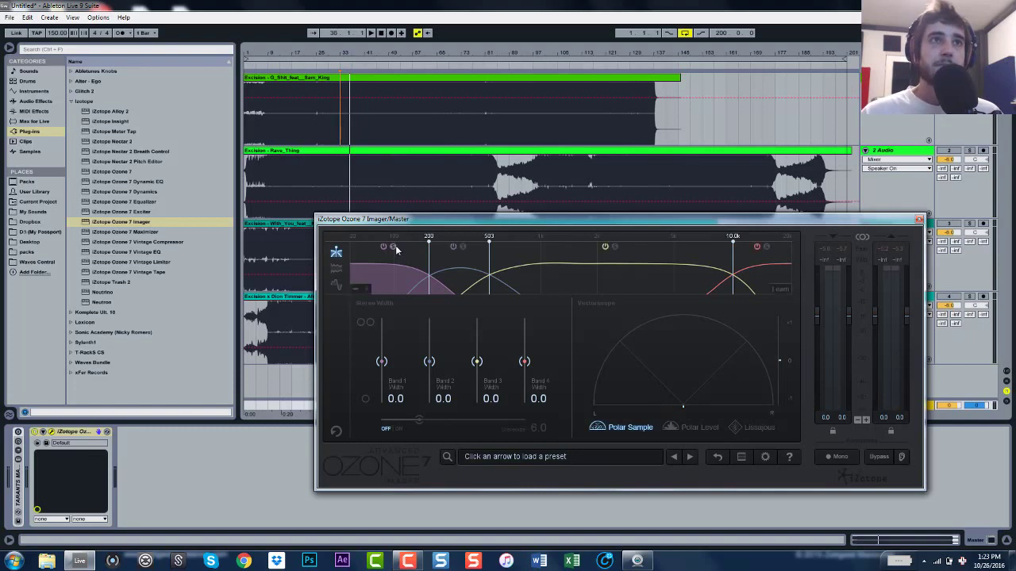
pyautogui.press('space')
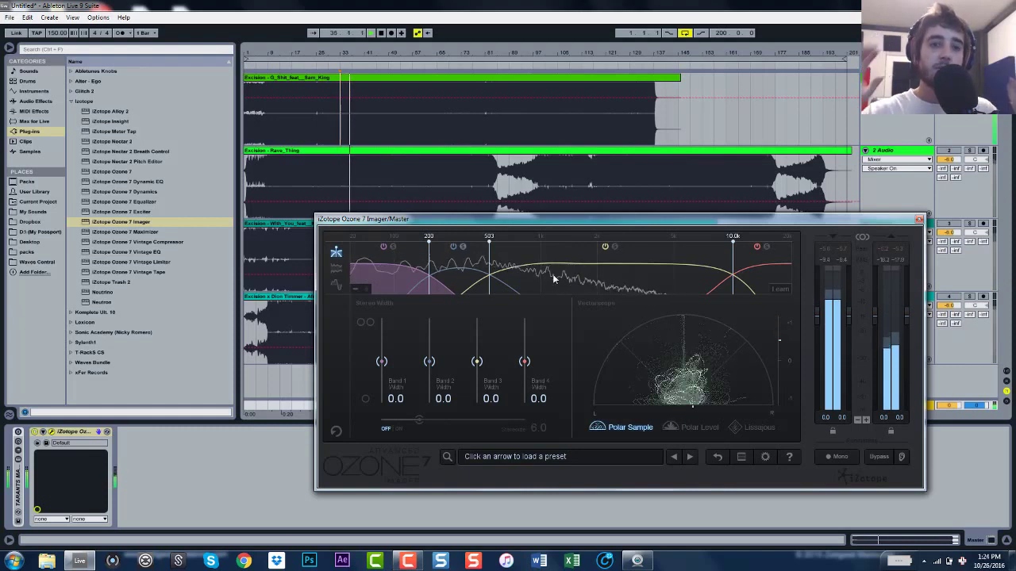
pyautogui.press('space')
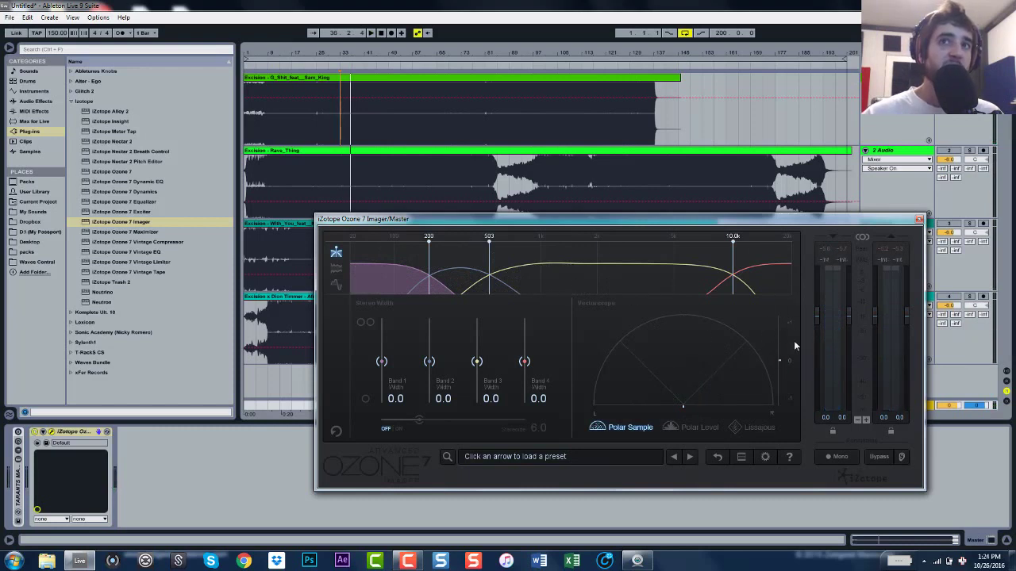
pyautogui.press('space')
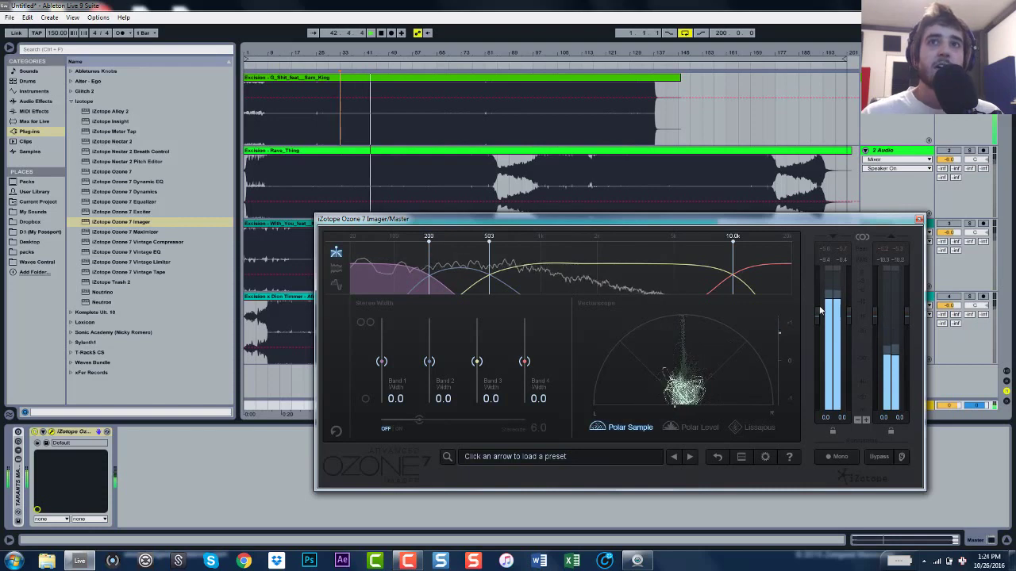
pyautogui.press('space')
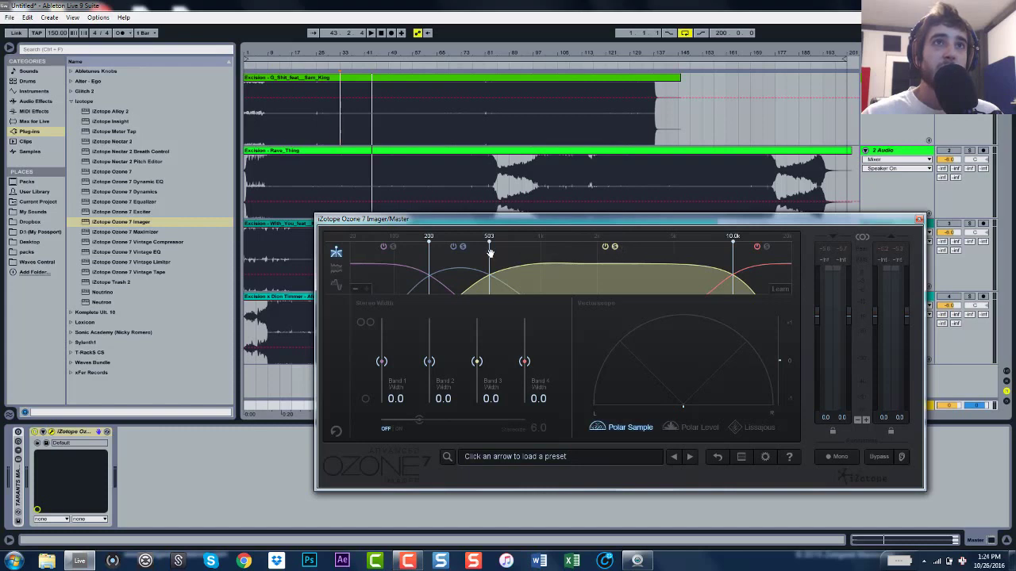
# Play and stop the track to hear band 3 (503 Hz to 10 kHz) soloed
pyautogui.press('space')
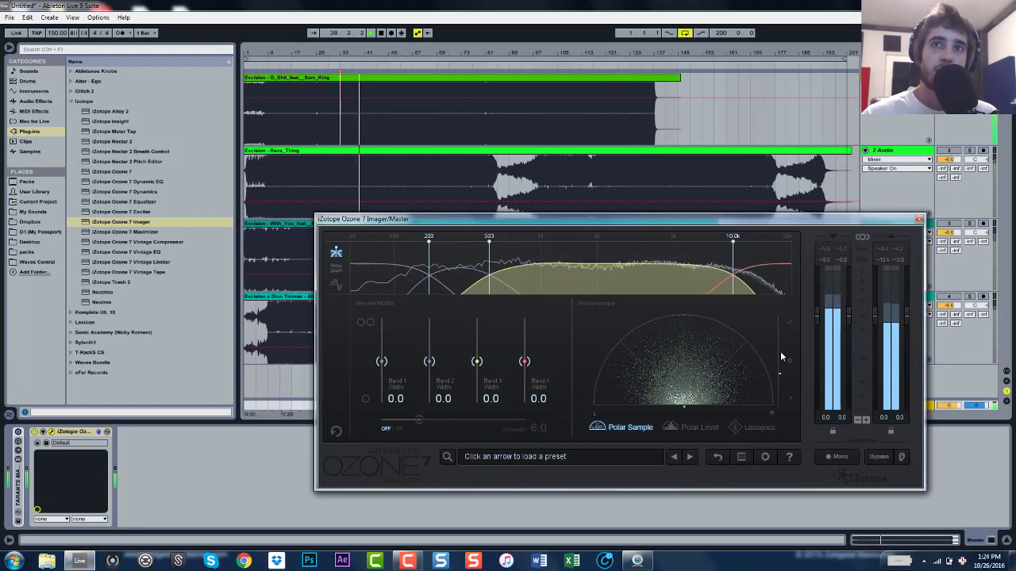
pyautogui.press('space')
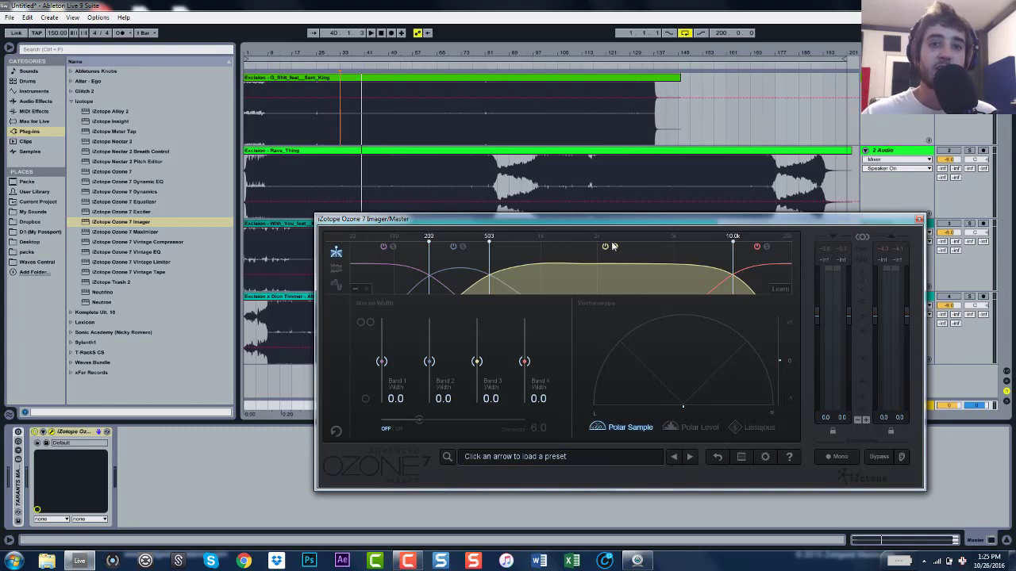
pyautogui.press('space')
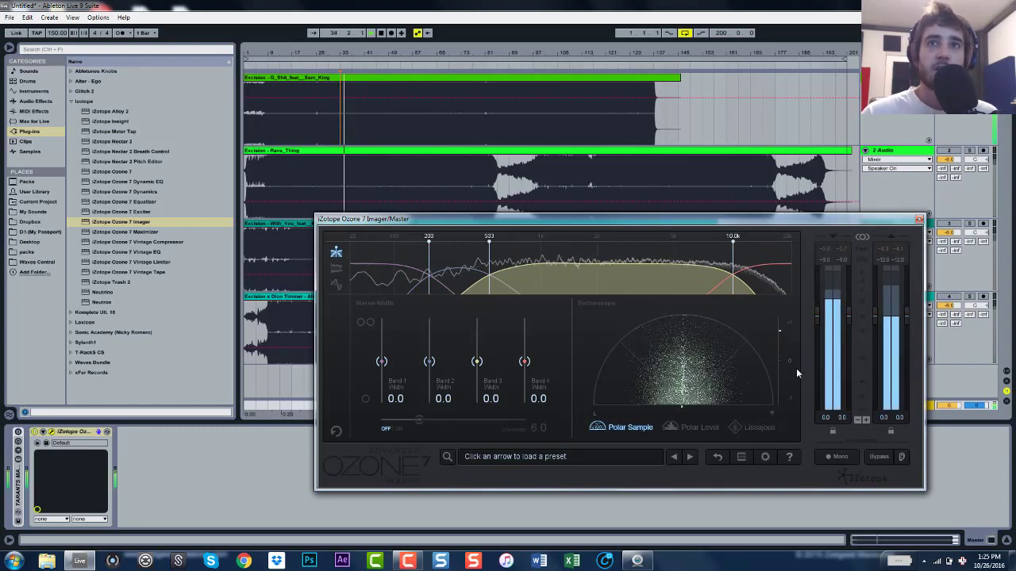
pyautogui.moveTo(637, 248)
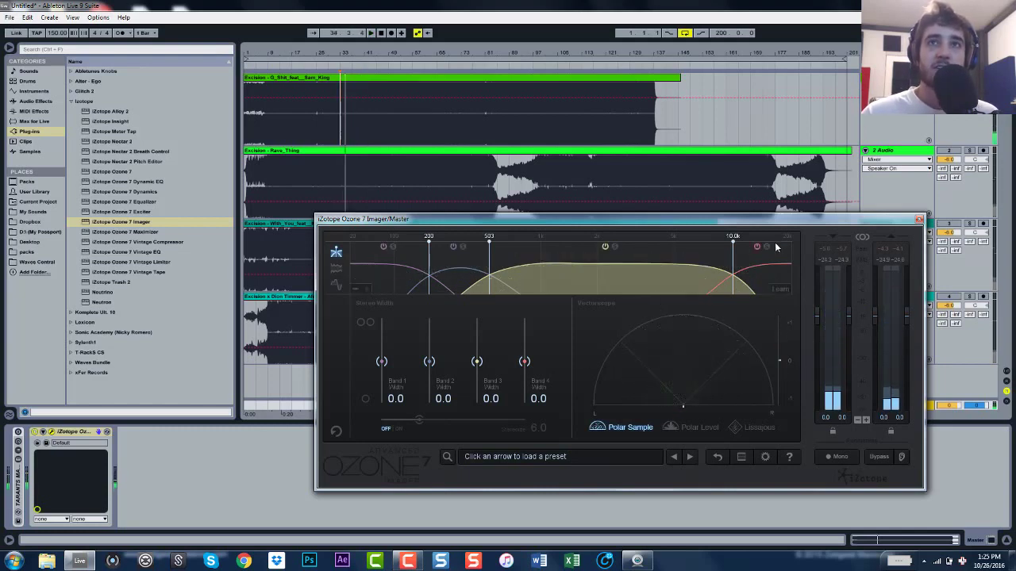
pyautogui.press('space')
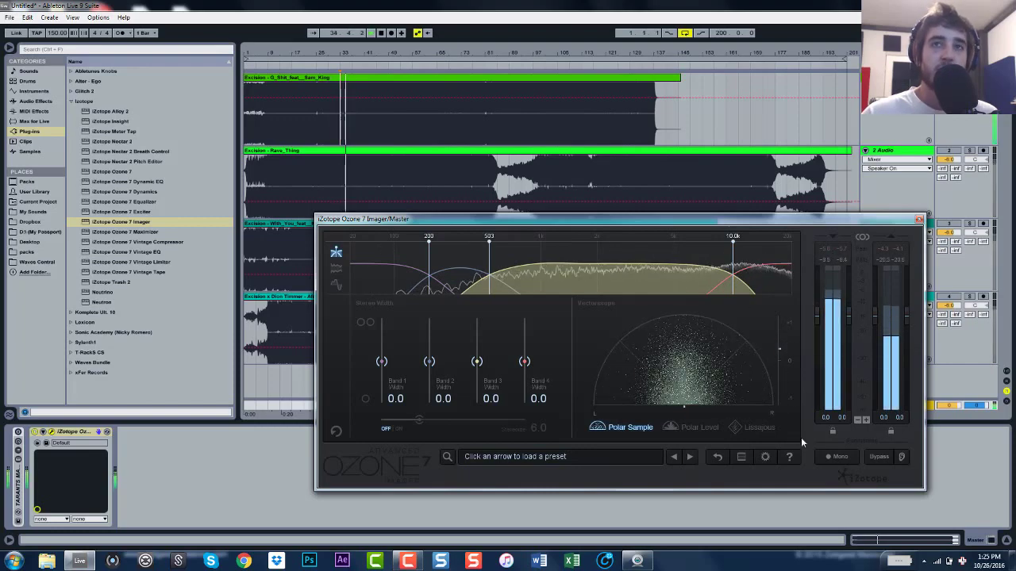
pyautogui.press('space')
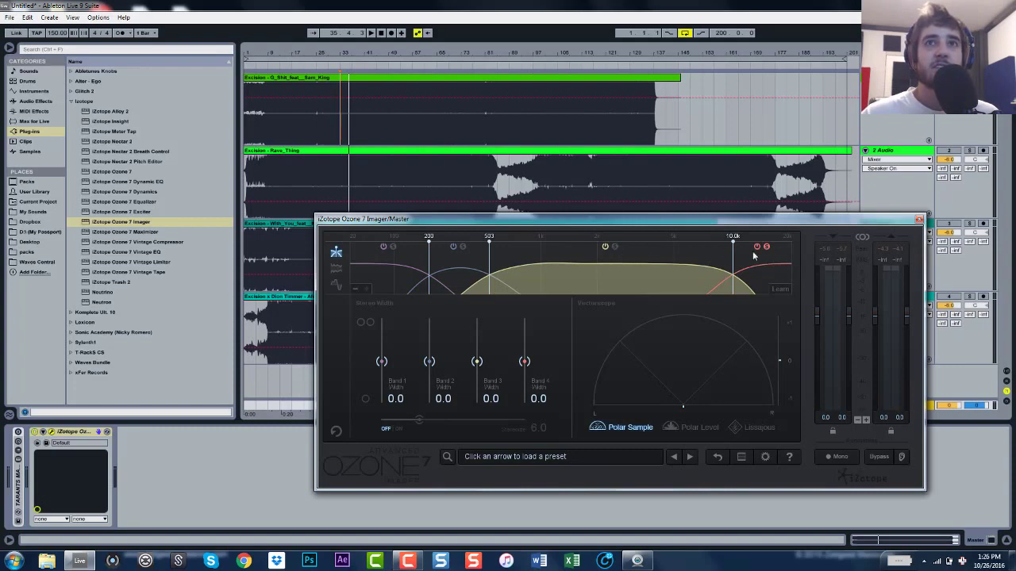
# Close the Imager, inspect the Rave_Thing clip, and show the second track's device chain
pyautogui.click(919, 219)
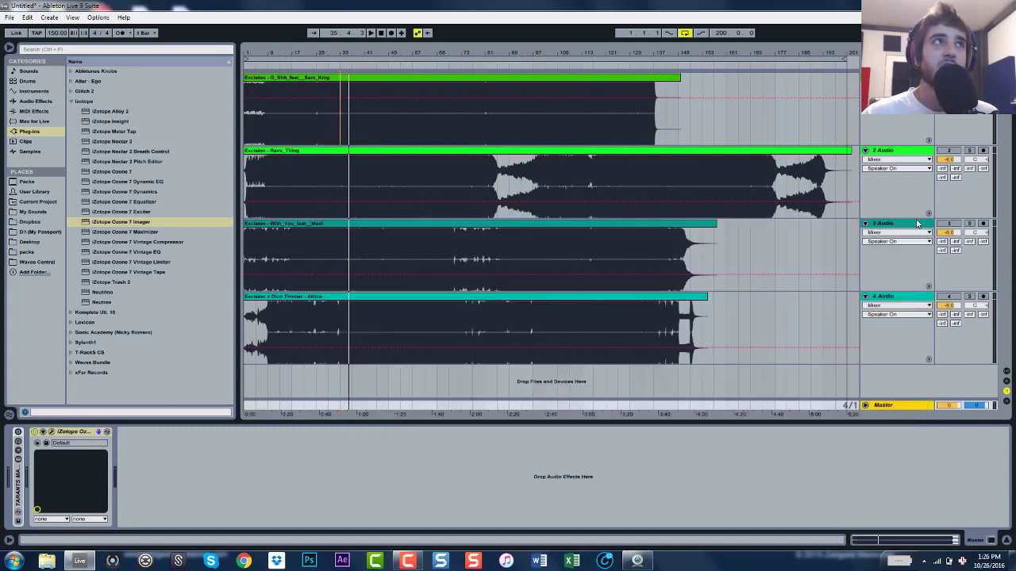
pyautogui.click(428, 150)
pyautogui.doubleClick(428, 146)
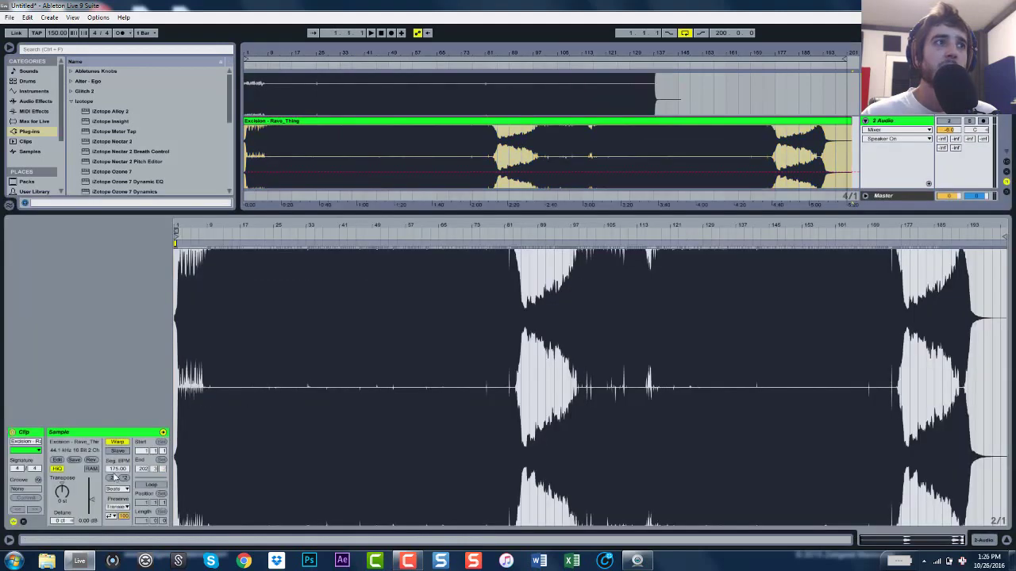
pyautogui.hotkey('ctrl', 'alt', 'l')
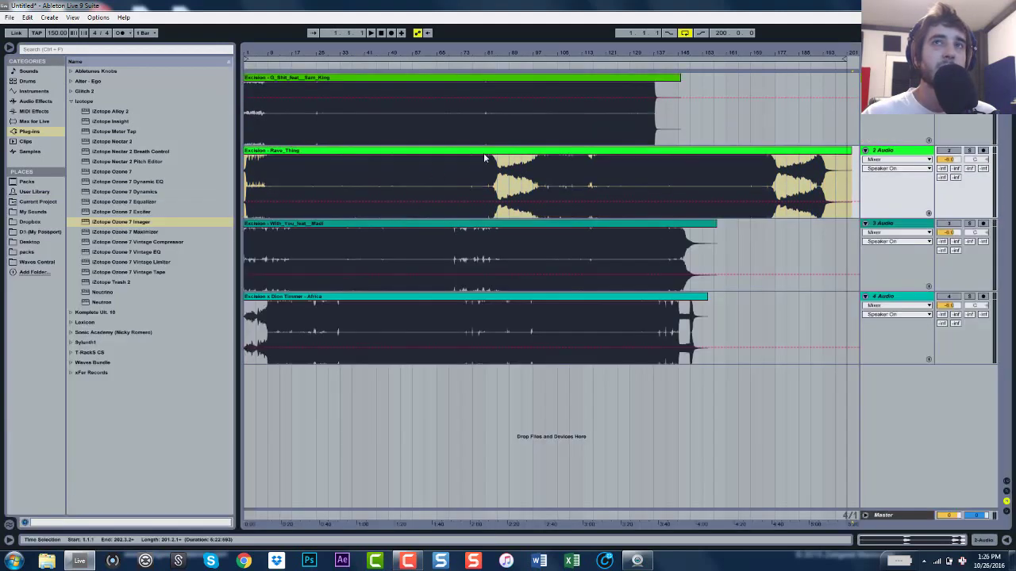
pyautogui.click(952, 151)
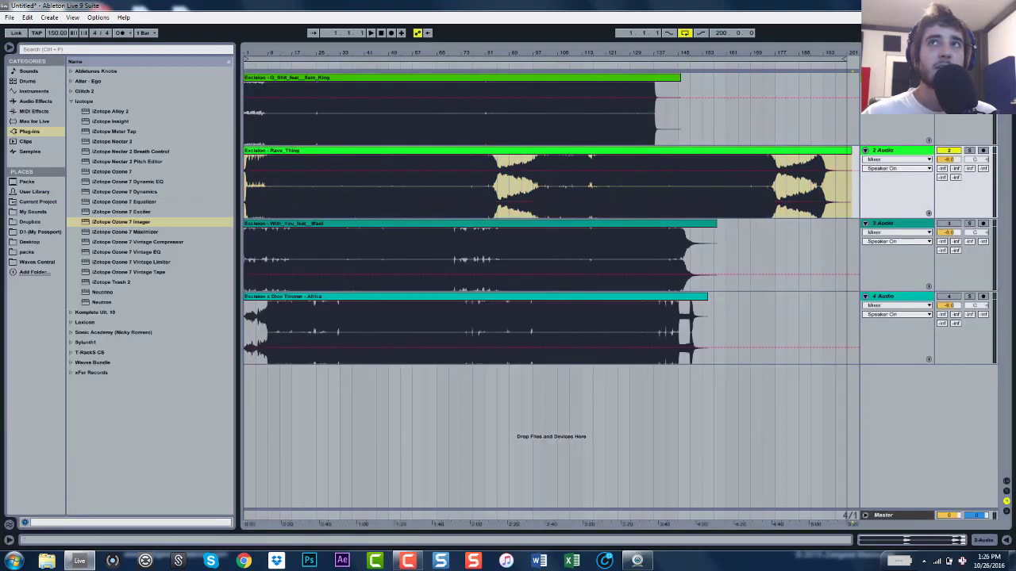
pyautogui.click(636, 155)
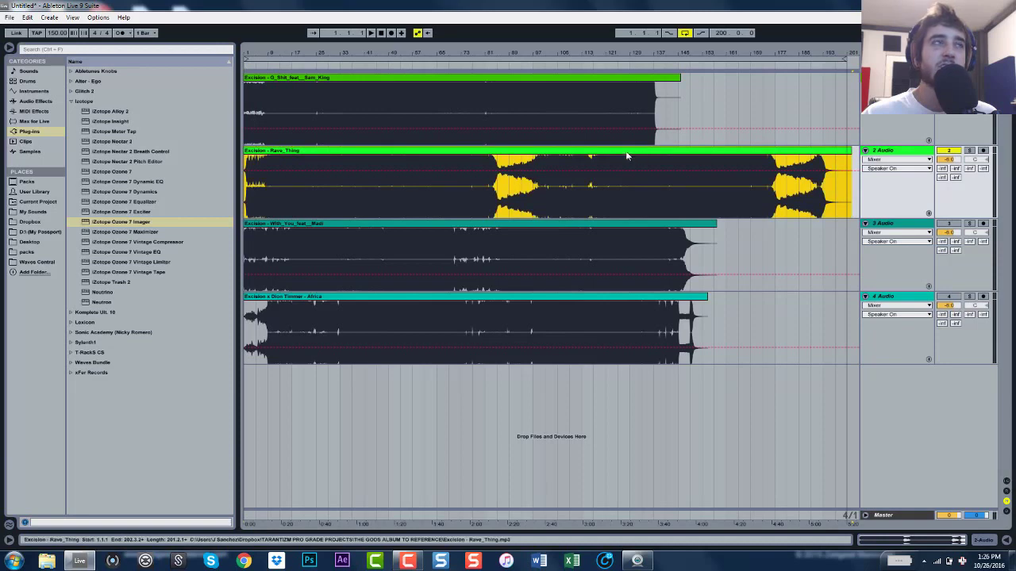
pyautogui.doubleClick(902, 155)
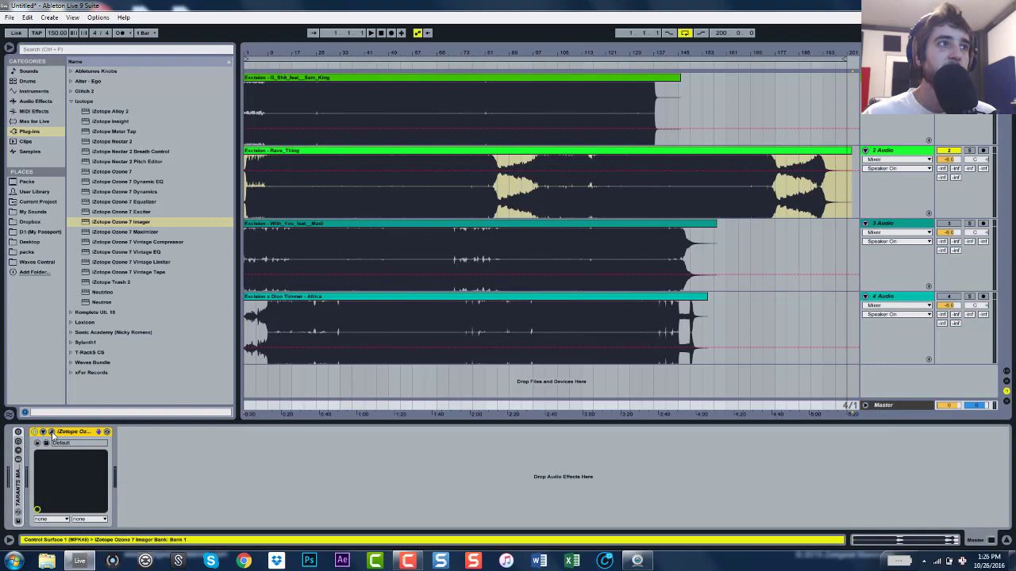
# Play briefly from bars 37 and 33, then stop playback
pyautogui.click(292, 163)
pyautogui.click(300, 164)
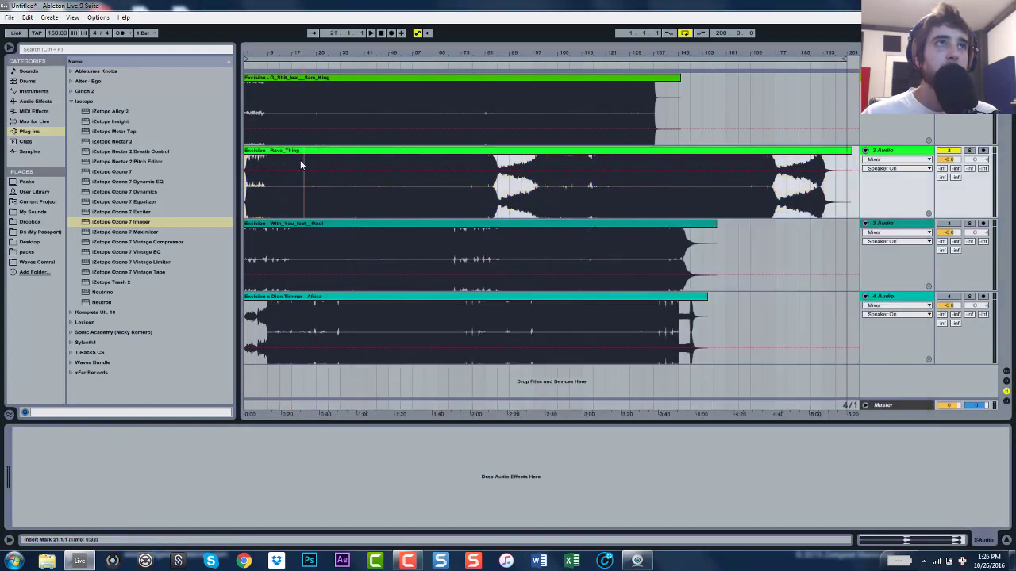
pyautogui.click(352, 164)
pyautogui.press('space')
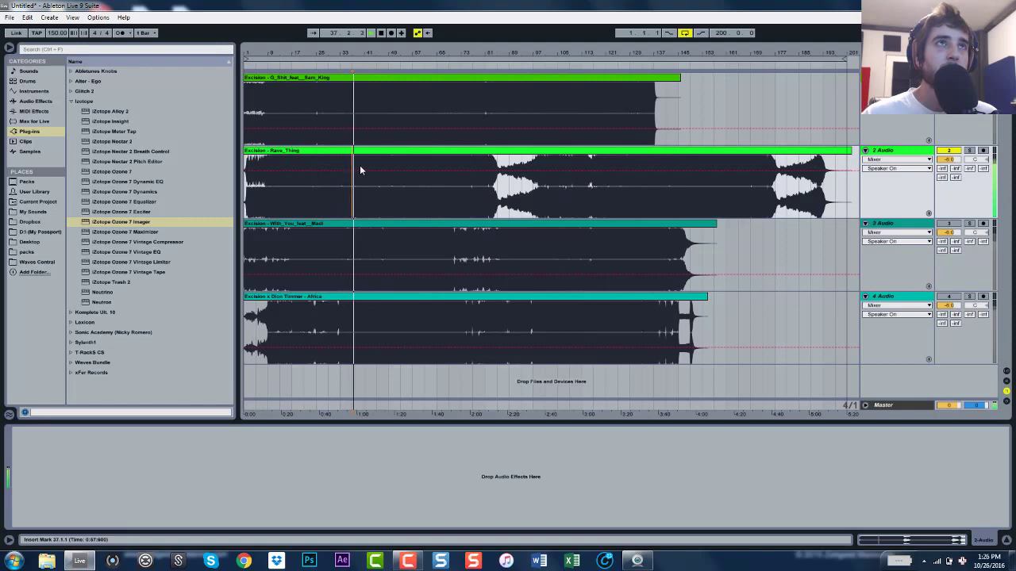
pyautogui.click(330, 167)
pyautogui.click(342, 164)
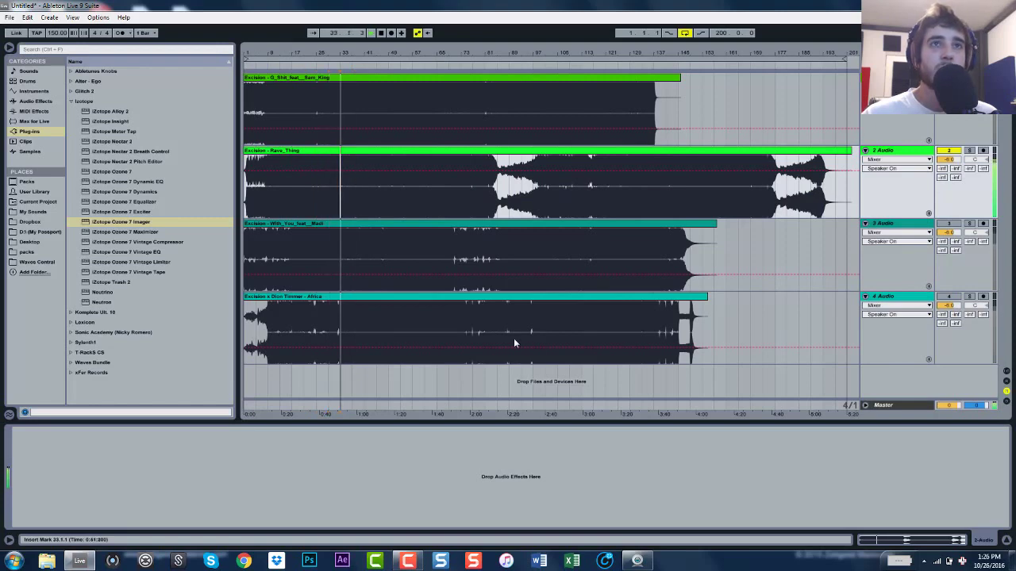
pyautogui.press('space')
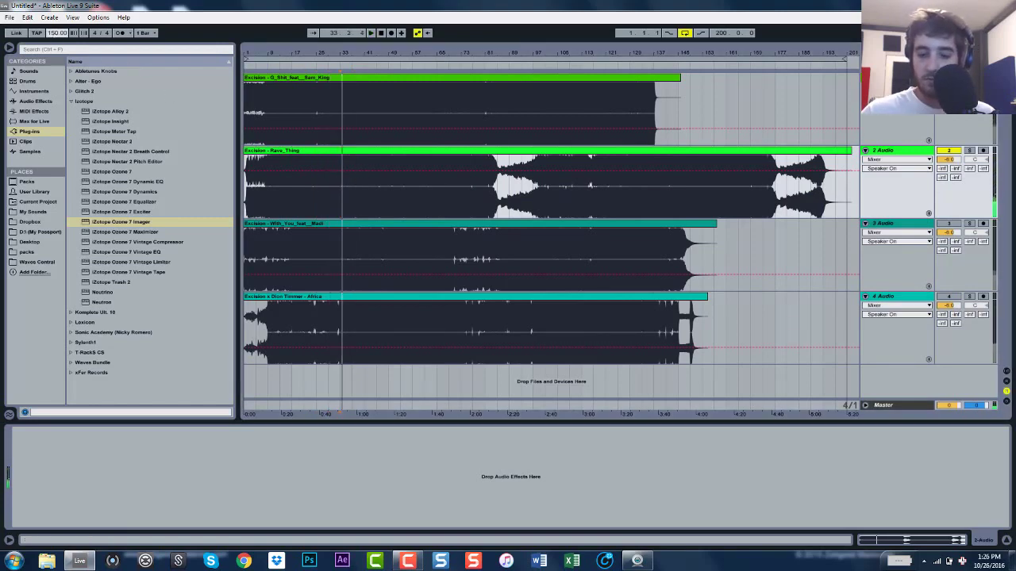
# Set the tempo to 175, restart playback, and load Ozone 7 Imager onto the Master
pyautogui.click(57, 33)
pyautogui.write('175')
pyautogui.press('Return')
pyautogui.press('space')
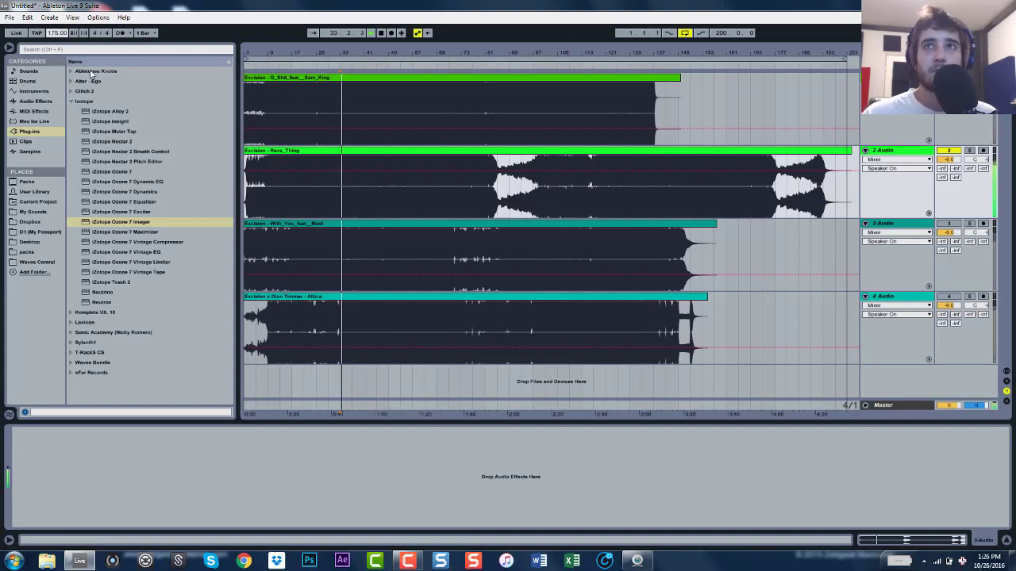
pyautogui.moveTo(120, 221); pyautogui.dragTo(905, 404)
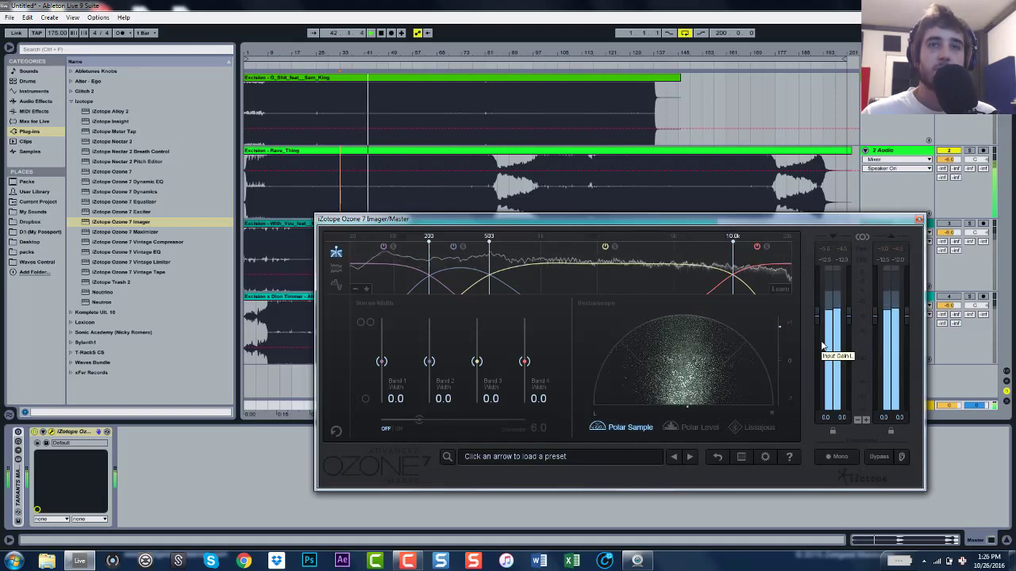
pyautogui.press('space')
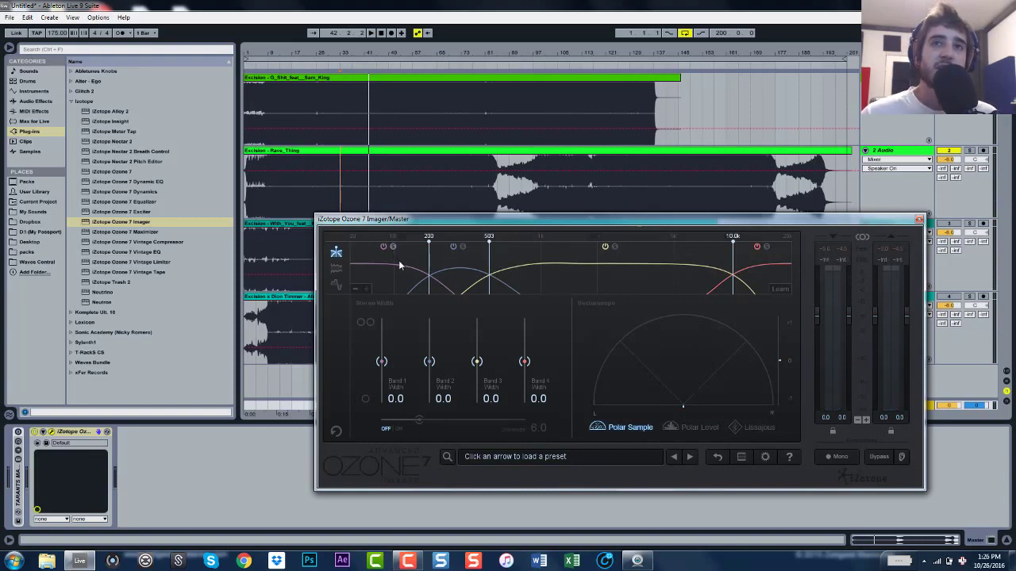
pyautogui.press('space')
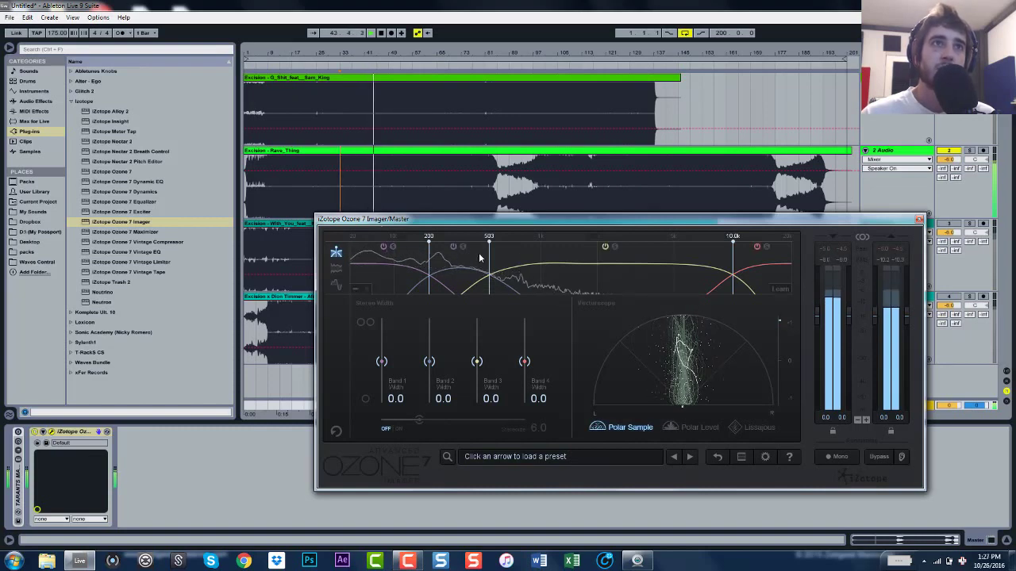
pyautogui.moveTo(464, 248)
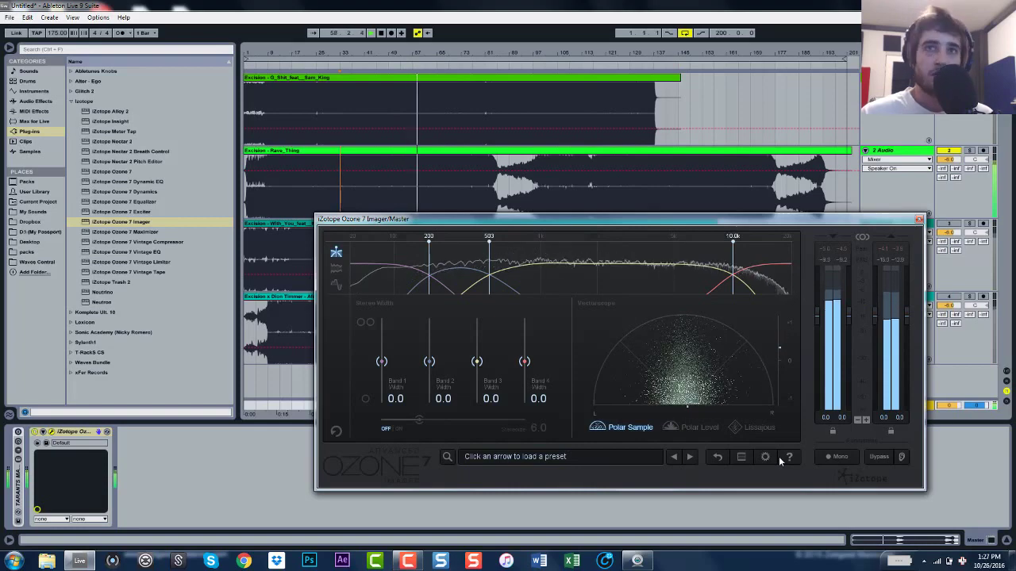
pyautogui.moveTo(612, 246)
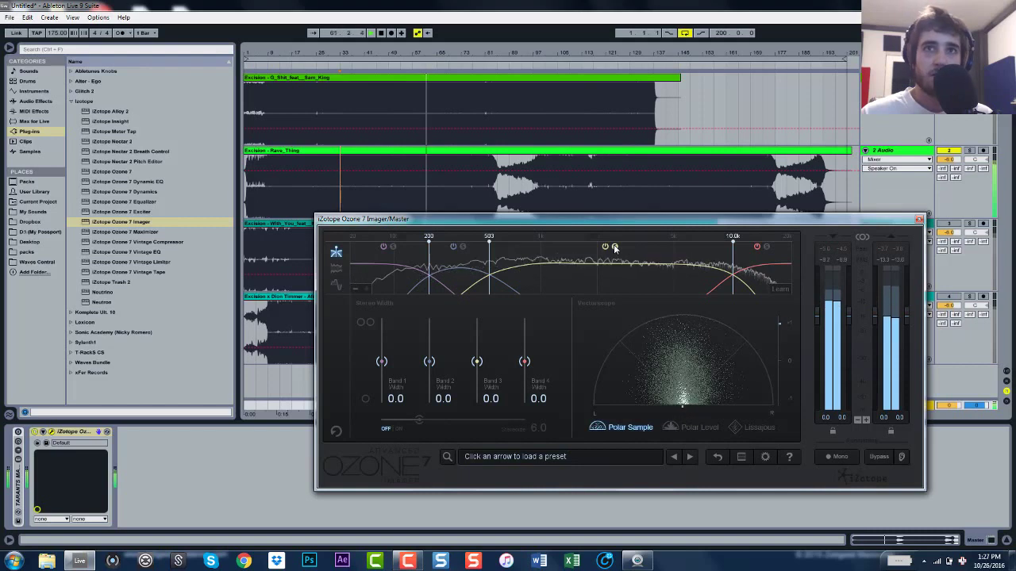
pyautogui.press('space')
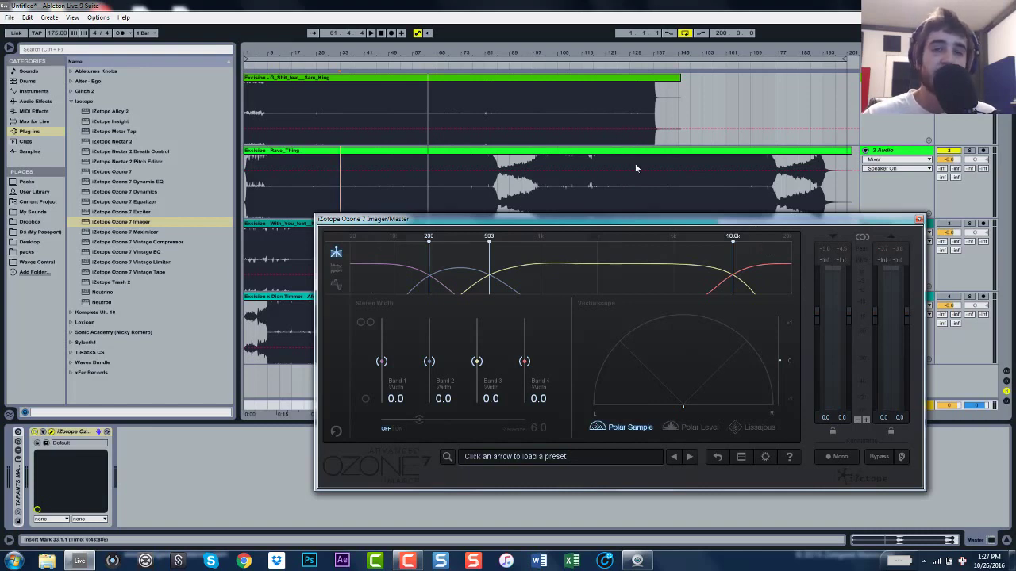
pyautogui.press('space')
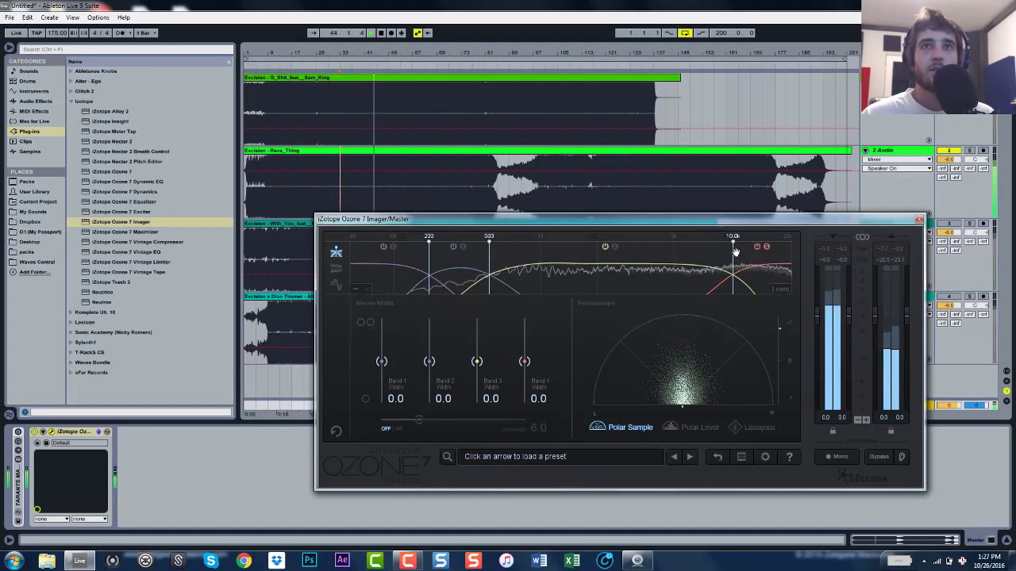
pyautogui.press('space')
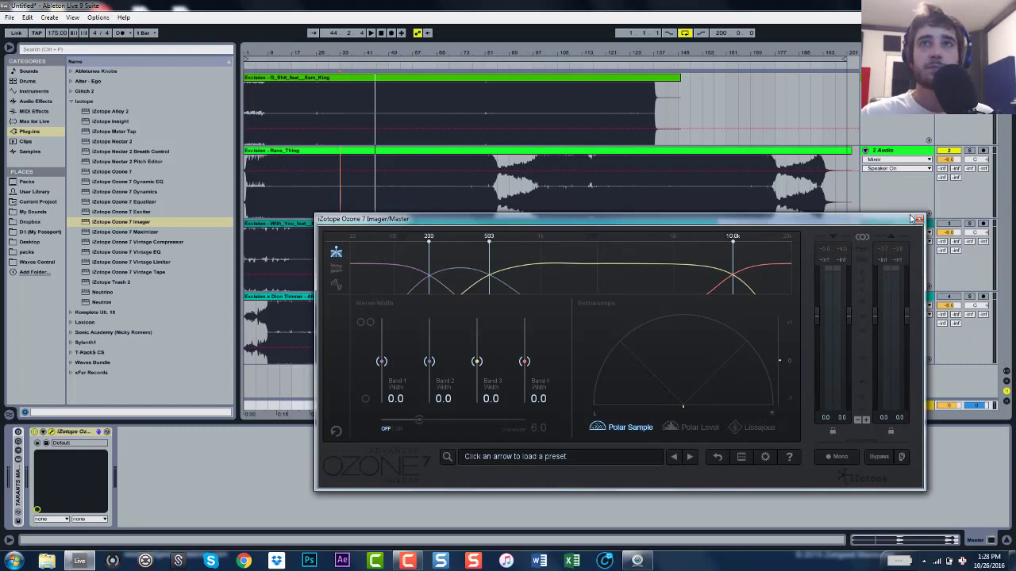
# Close the Imager, select track 3's clip, set the start at bar 33, and play with the Imager lowered
pyautogui.click(917, 152)
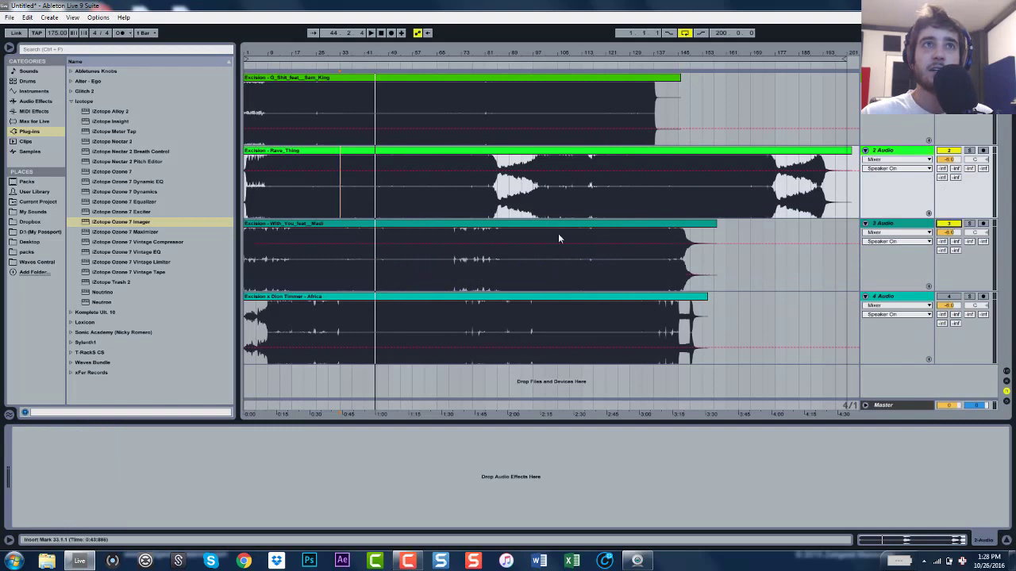
pyautogui.click(523, 224)
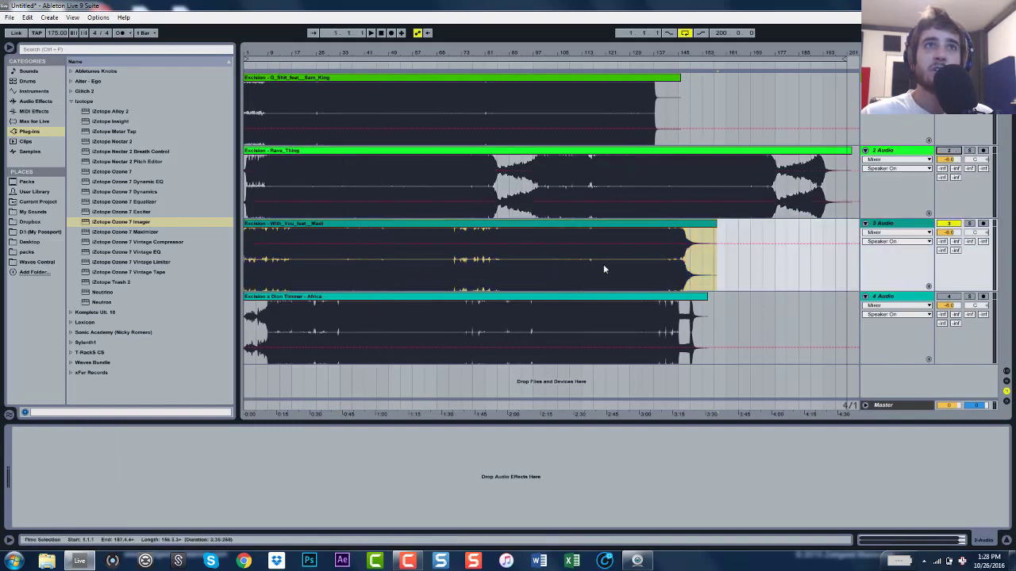
pyautogui.click(340, 279)
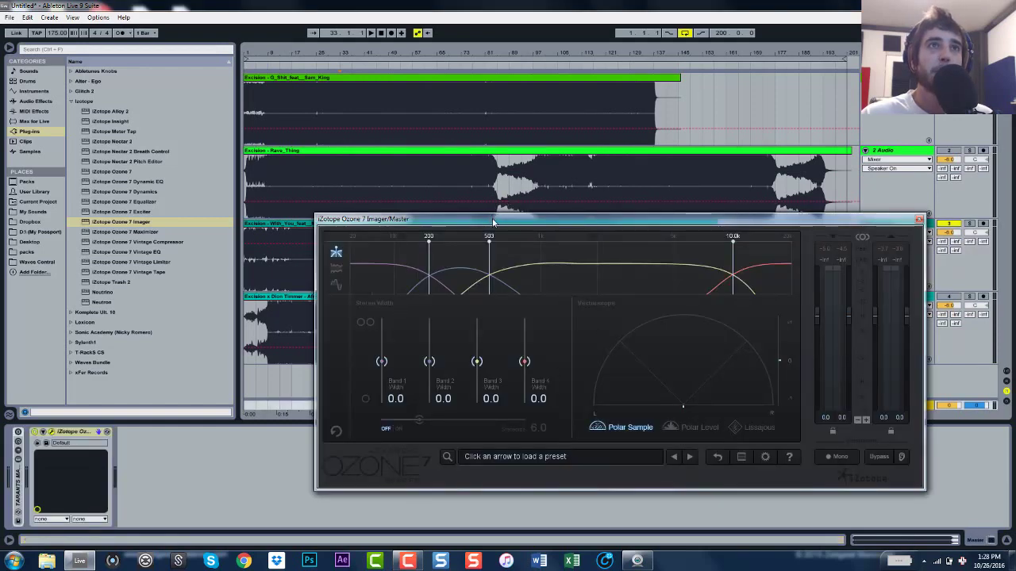
pyautogui.moveTo(491, 219); pyautogui.dragTo(481, 255)
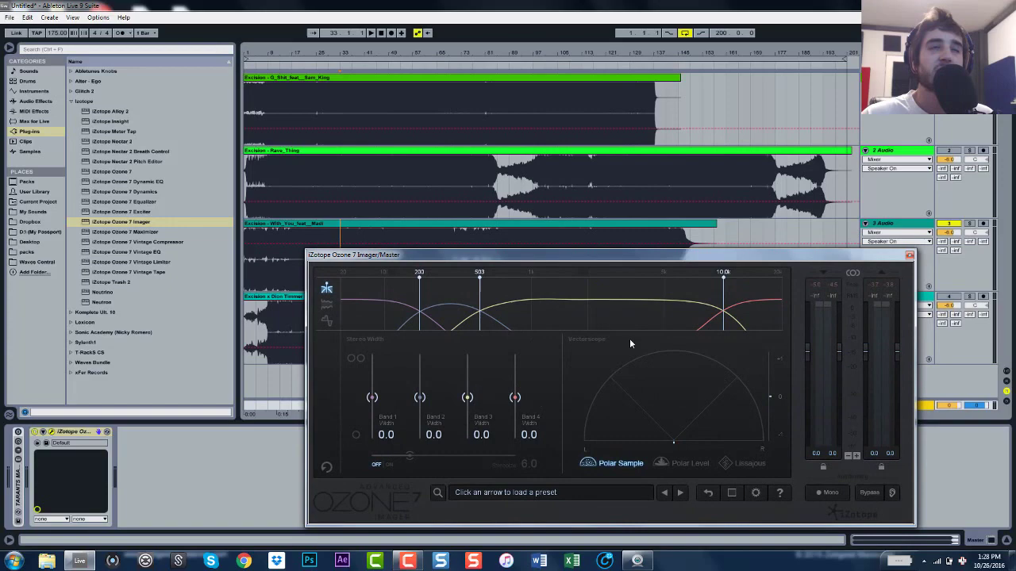
pyautogui.press('space')
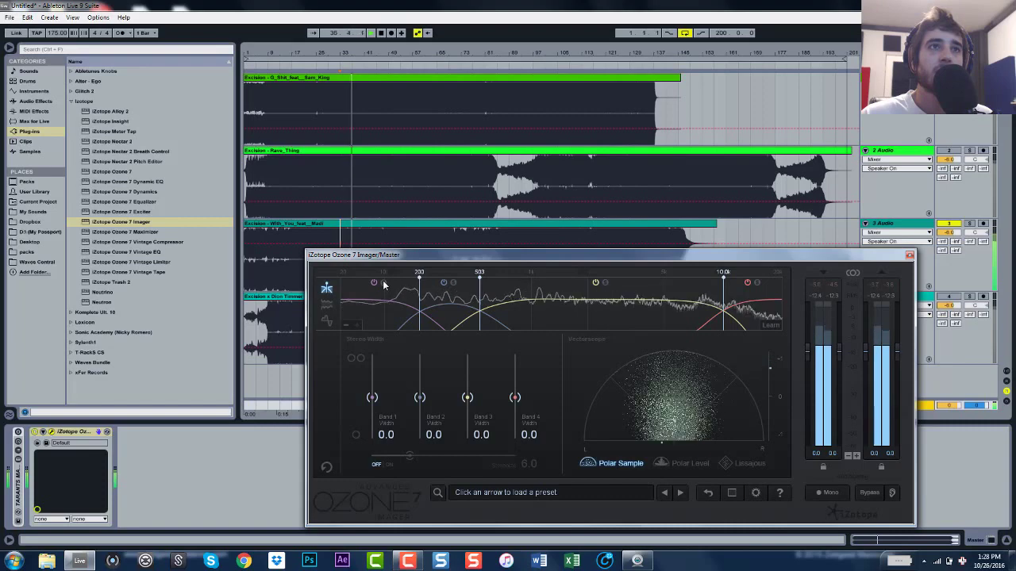
# Stop playback and open the third track's clip details for the tempo change
pyautogui.click(377, 66)
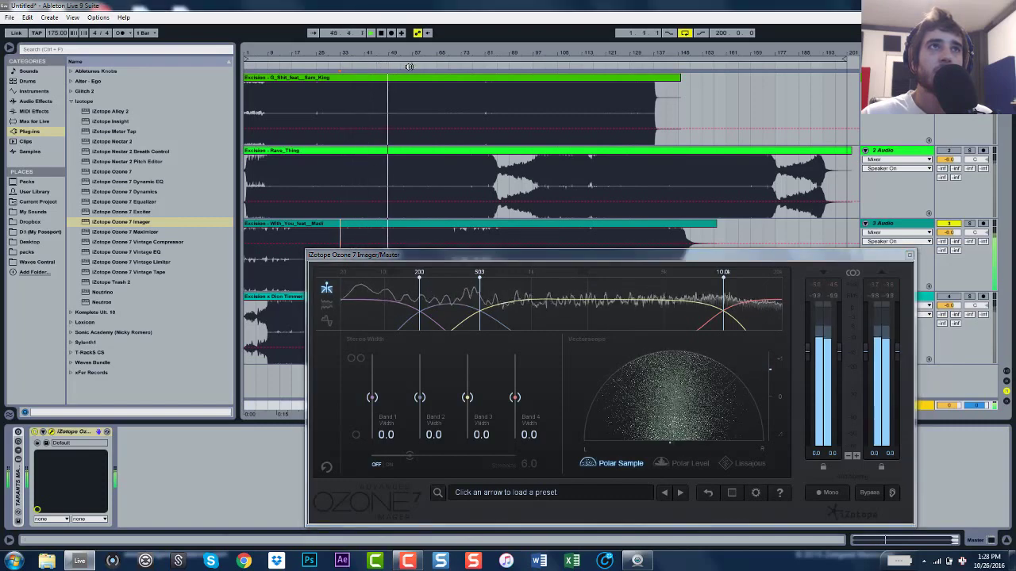
pyautogui.press('space')
pyautogui.click(271, 223)
pyautogui.doubleClick(270, 219)
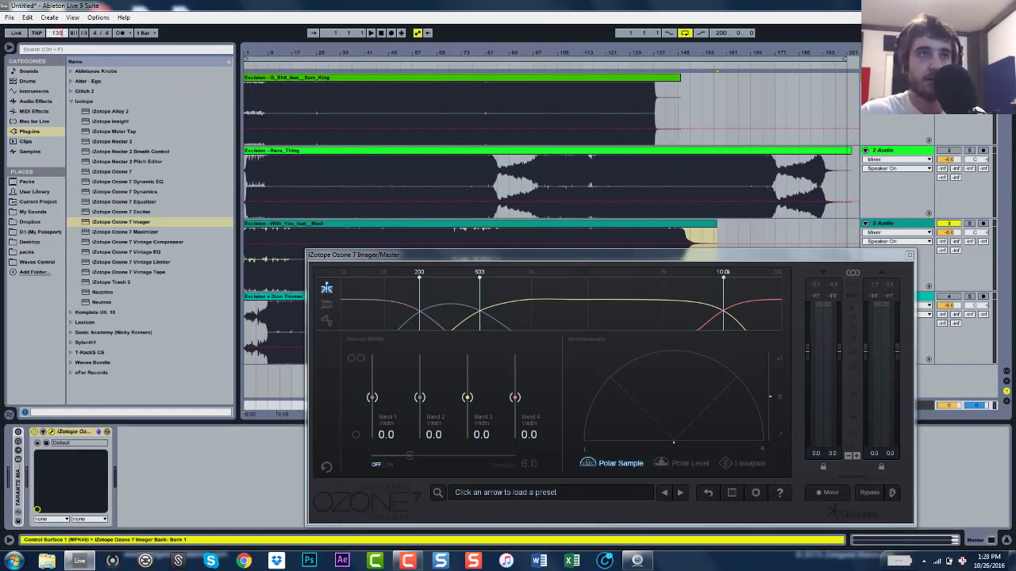
# Confirm 135 BPM and audition track 3, jumping to bars 41 and 49 before stopping
pyautogui.press('Return')
pyautogui.press('space')
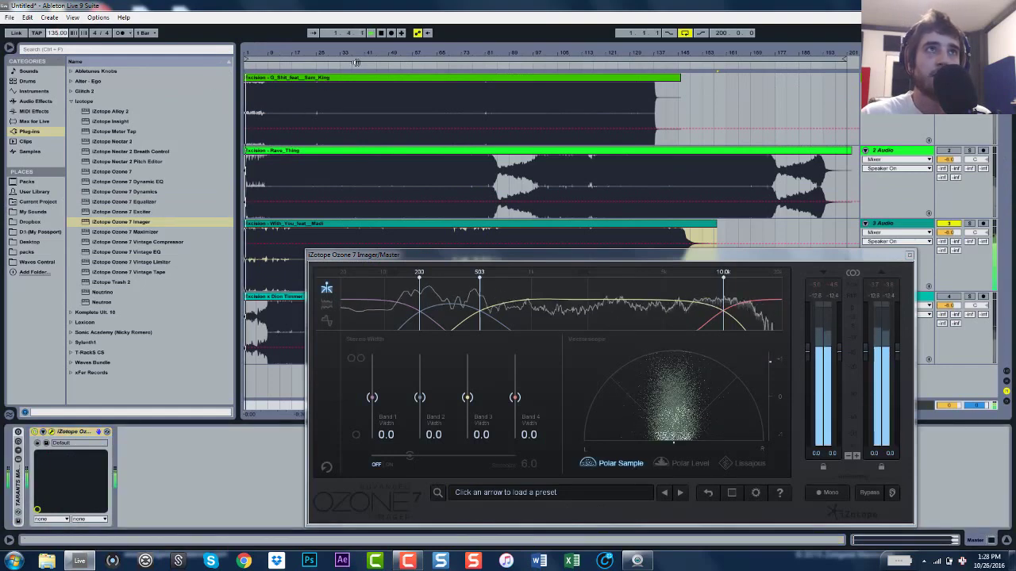
pyautogui.moveTo(584, 307)
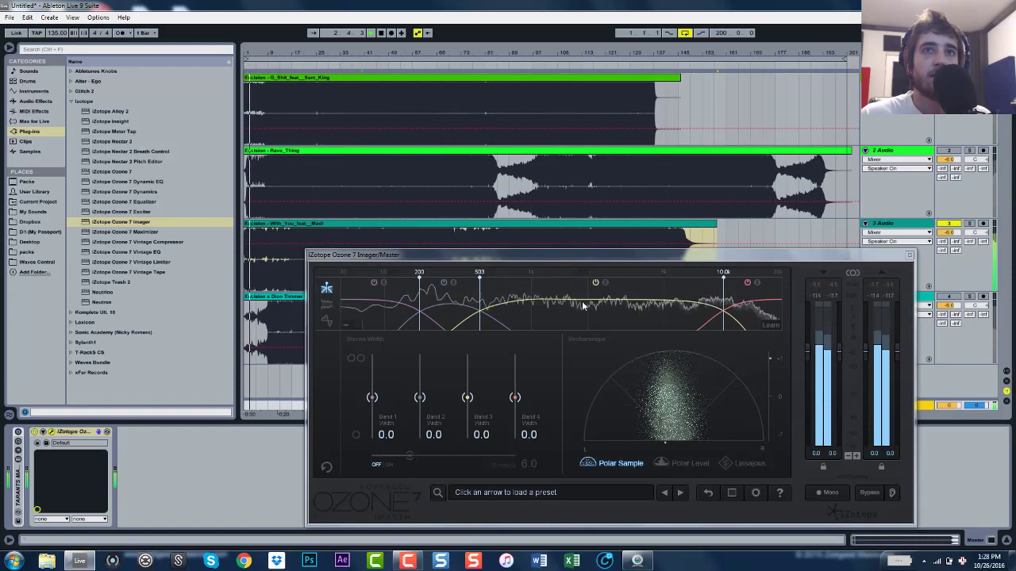
pyautogui.click(367, 57)
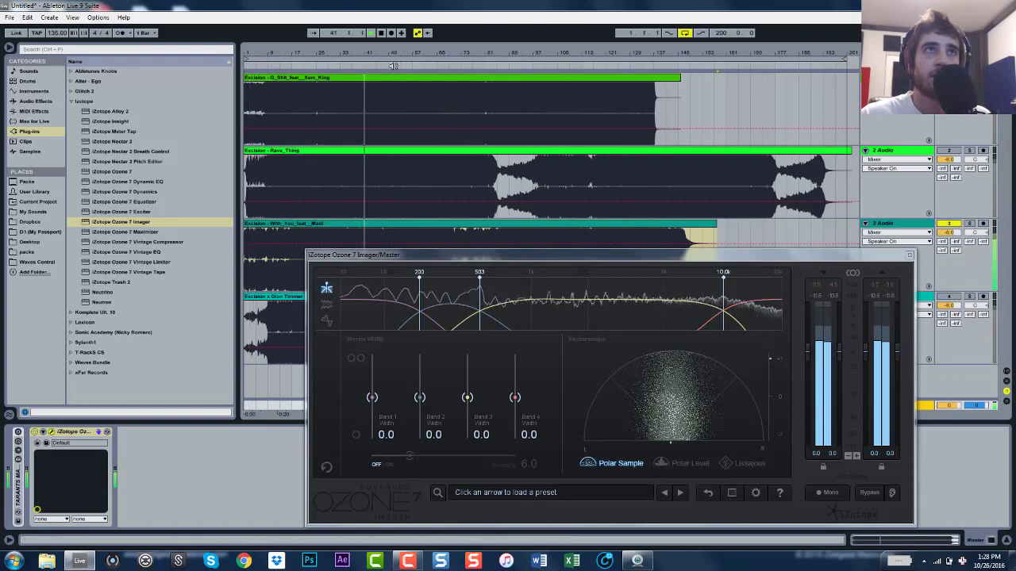
pyautogui.click(393, 66)
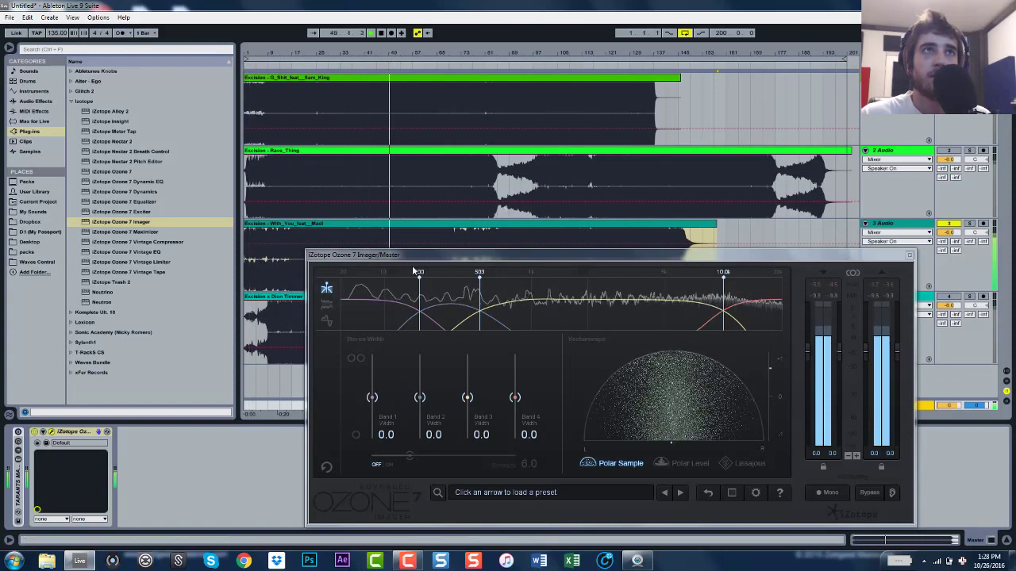
pyautogui.moveTo(421, 307)
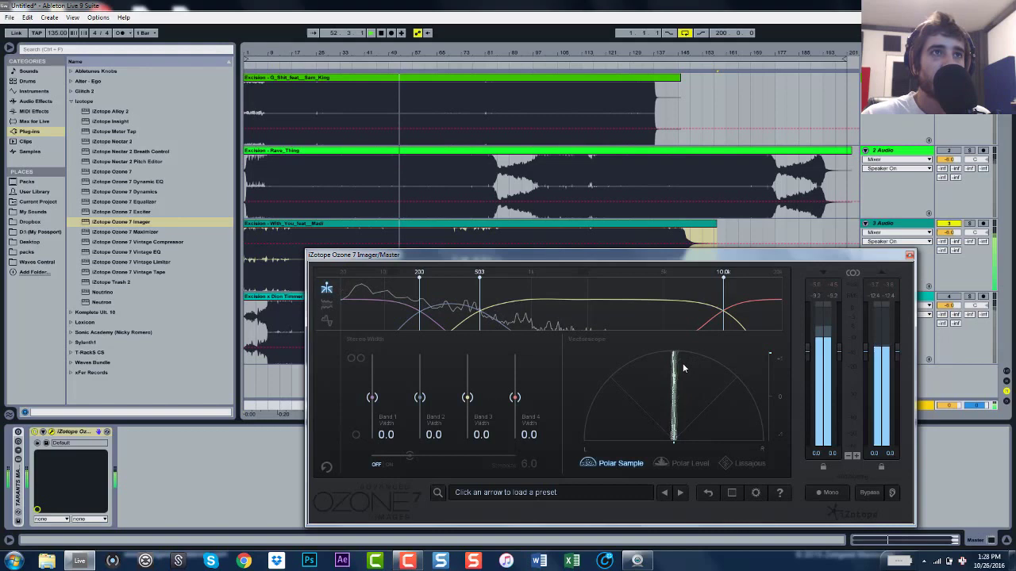
pyautogui.press('space')
pyautogui.moveTo(391, 281)
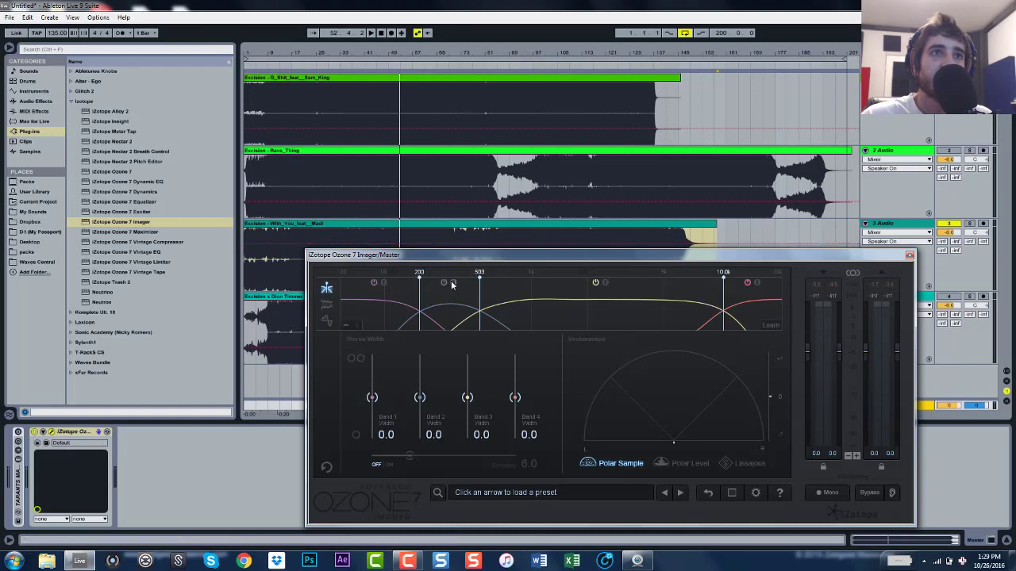
# Play from around bar 49 with the 232–503 Hz band soloed in the Imager, then stop
pyautogui.press('space')
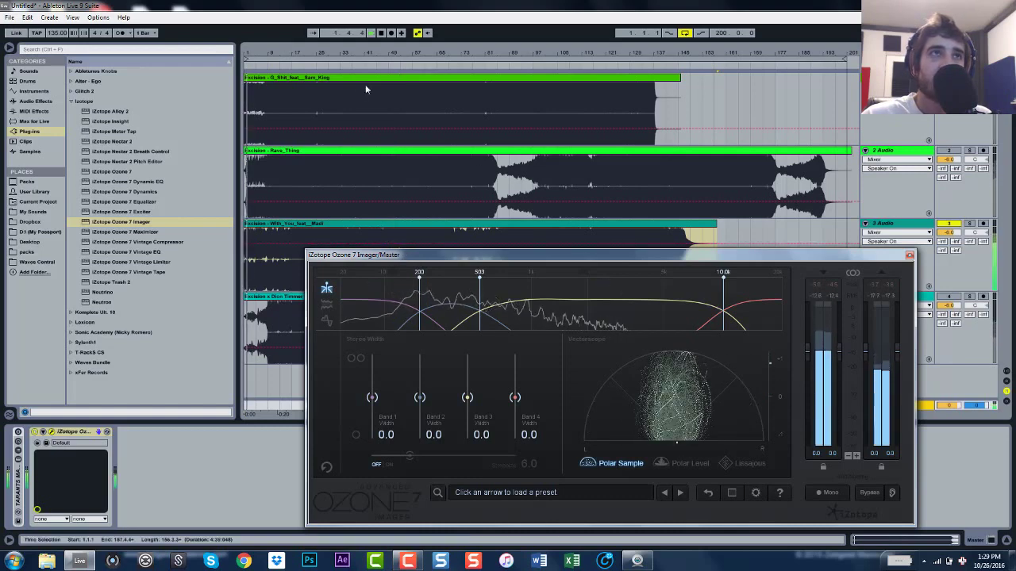
pyautogui.click(391, 67)
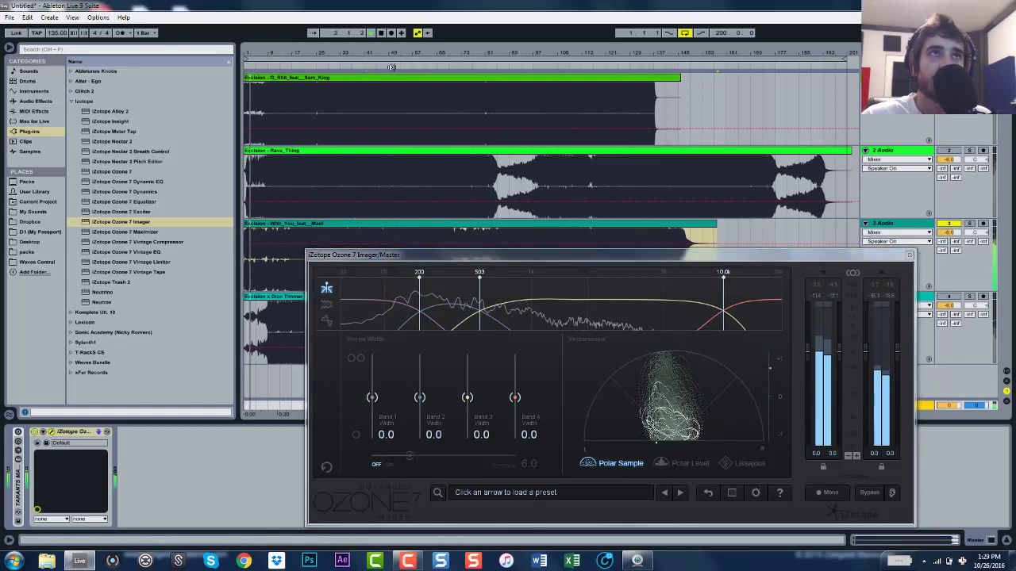
pyautogui.click(390, 66)
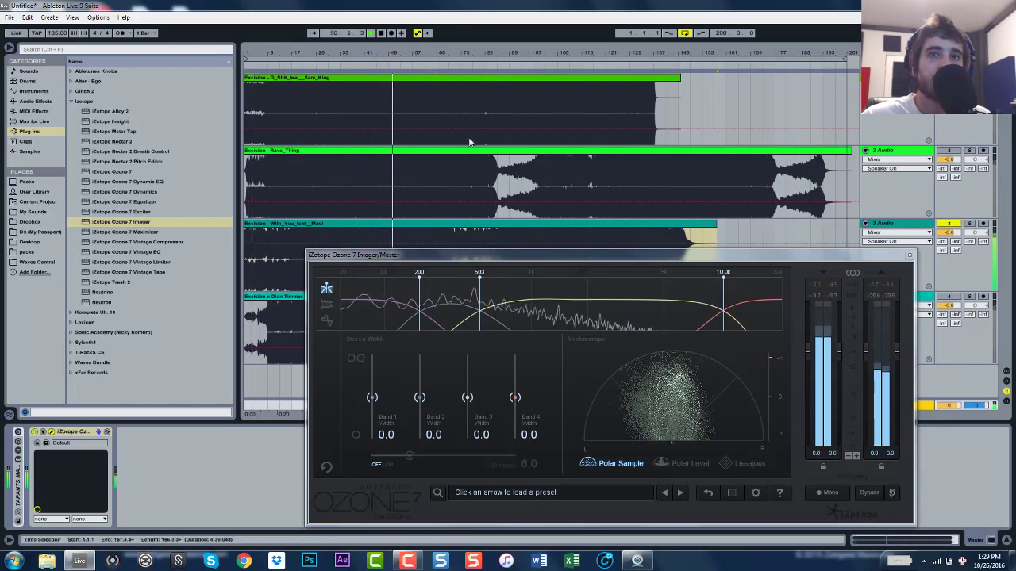
pyautogui.moveTo(743, 294)
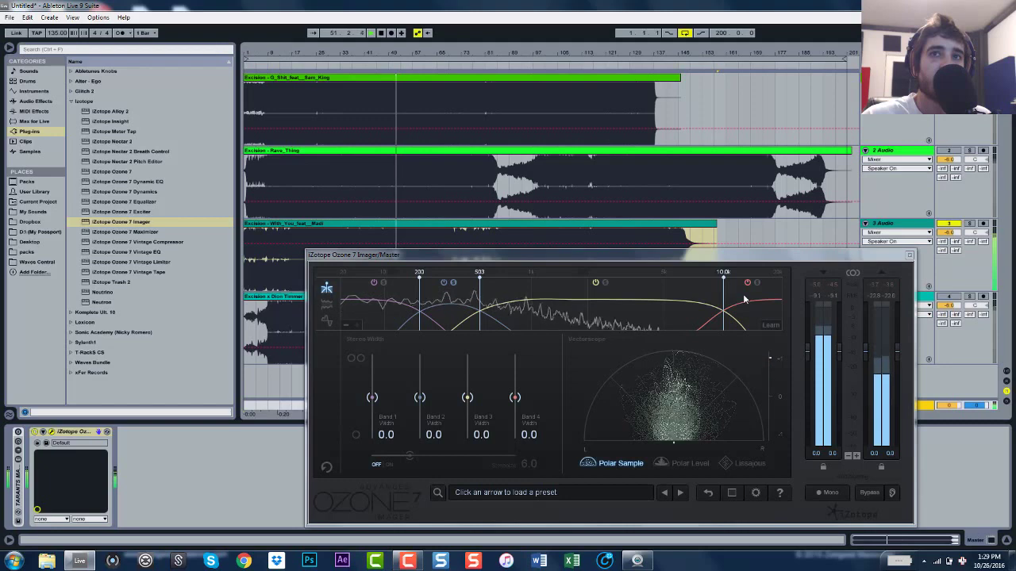
pyautogui.press('space')
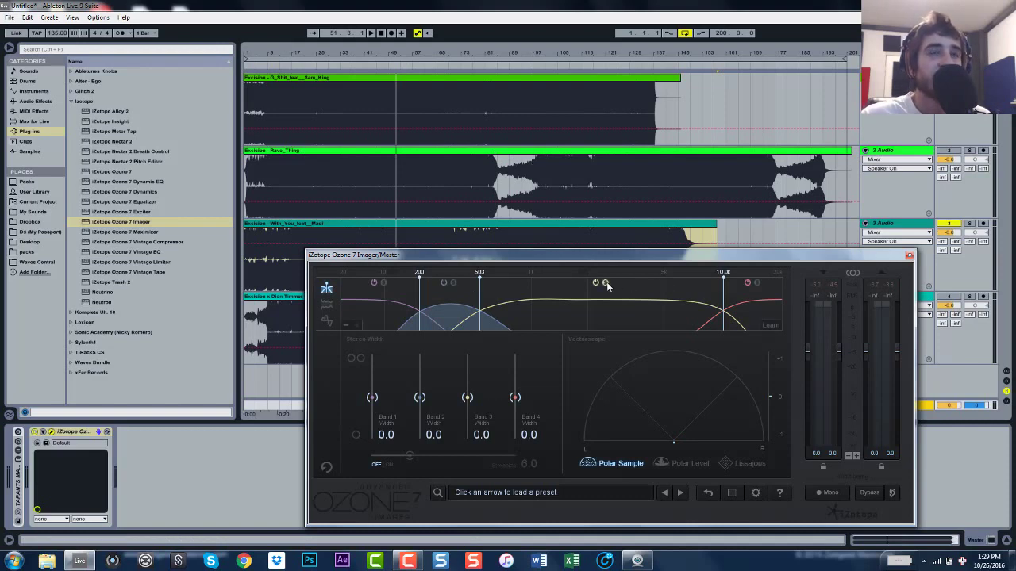
# Play the reference tracks from a new ruler position, stop, then resume playback through the Imager
pyautogui.press('space')
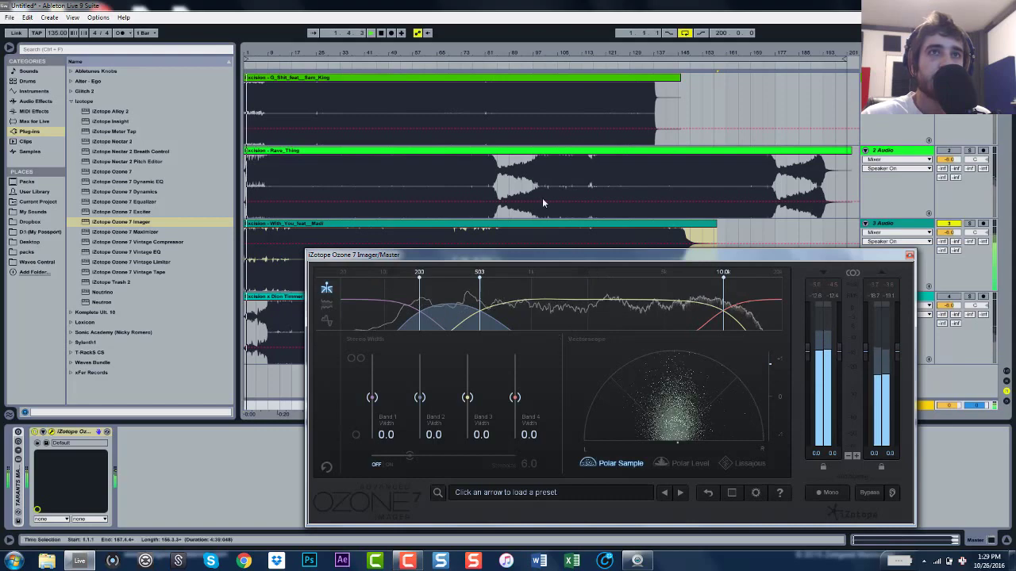
pyautogui.click(635, 49)
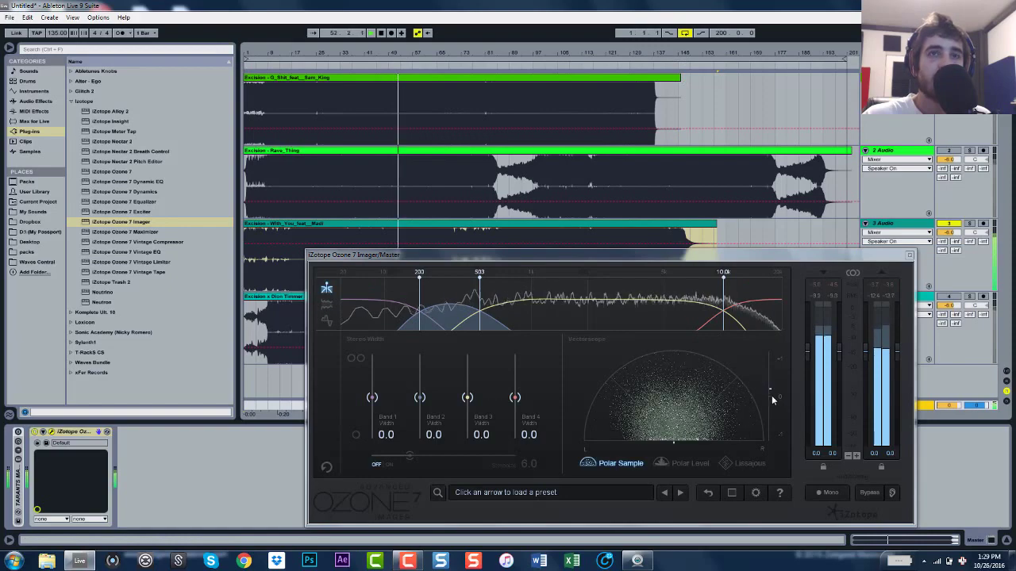
pyautogui.moveTo(607, 313)
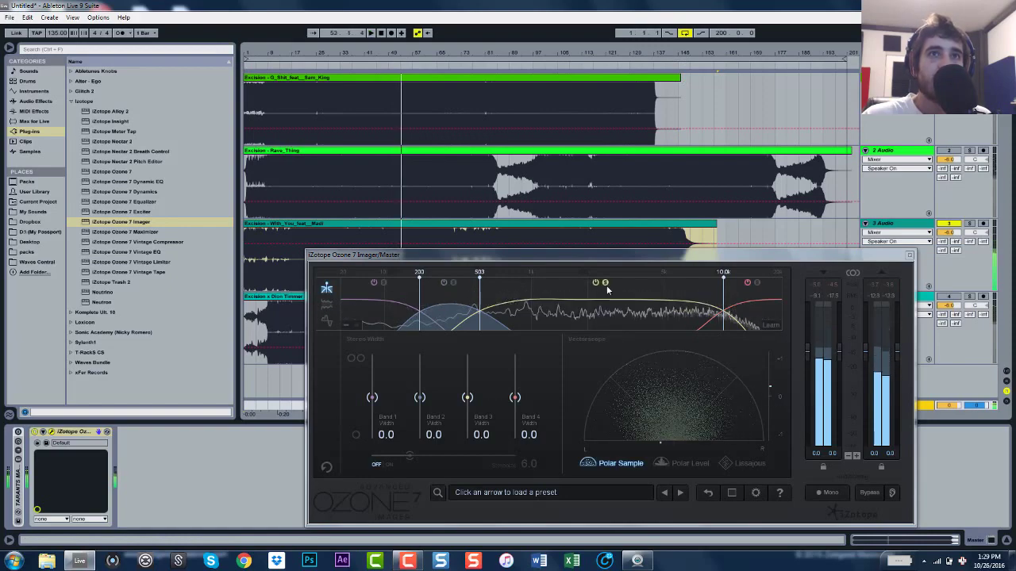
pyautogui.press('space')
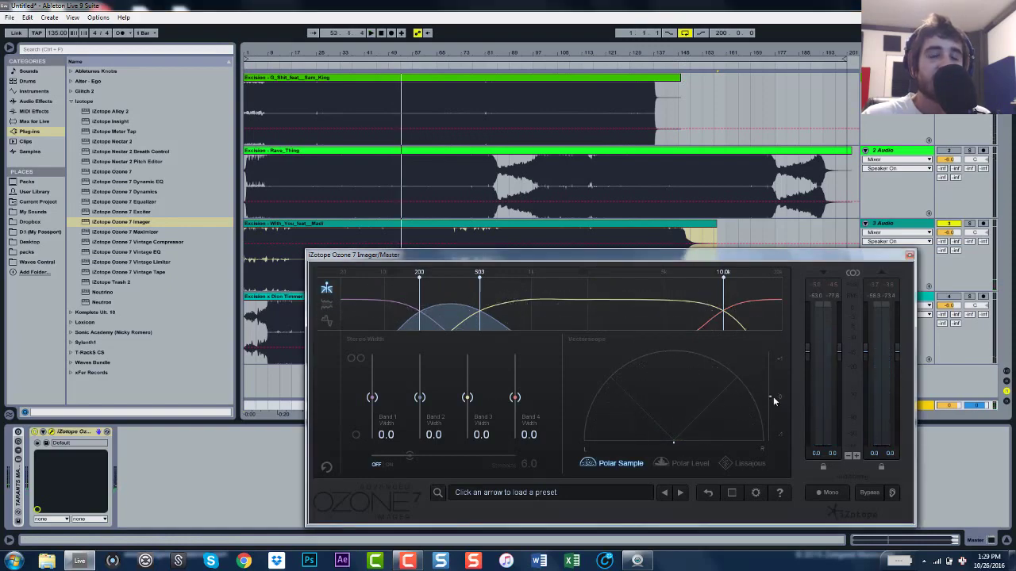
pyautogui.moveTo(625, 291)
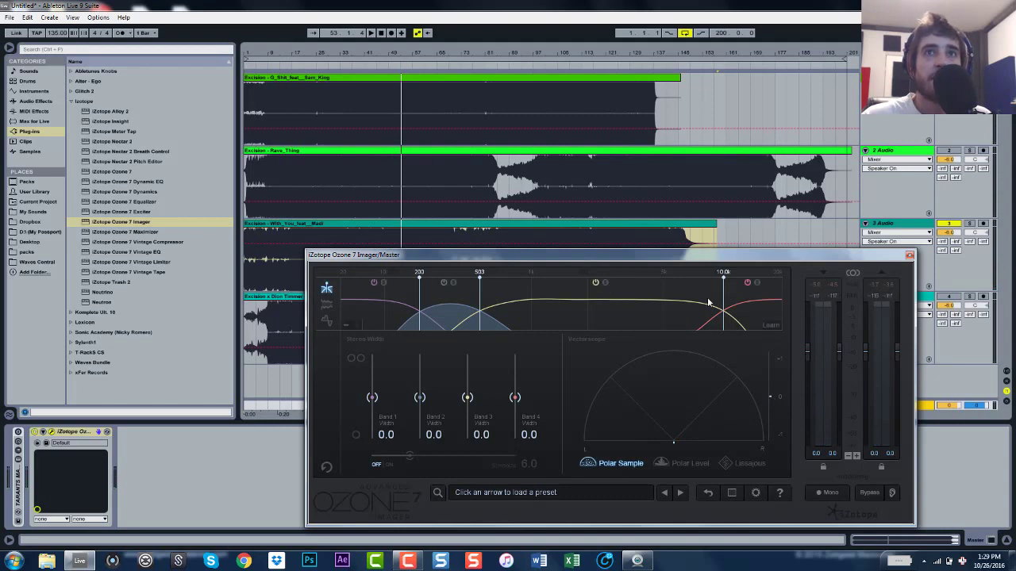
pyautogui.press('space')
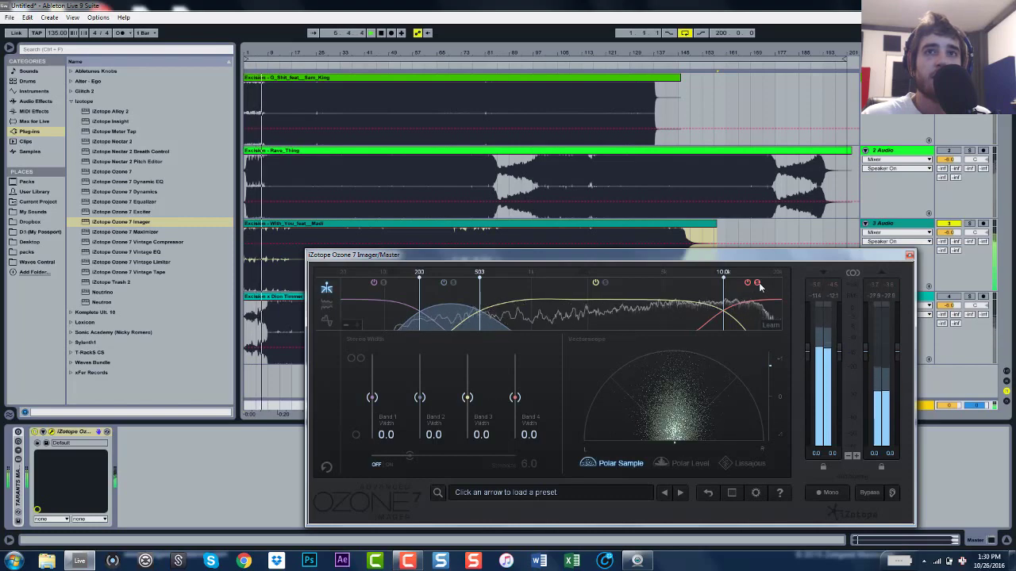
# Set a new playback position and toggle the Imager's top band above 10k
pyautogui.click(371, 65)
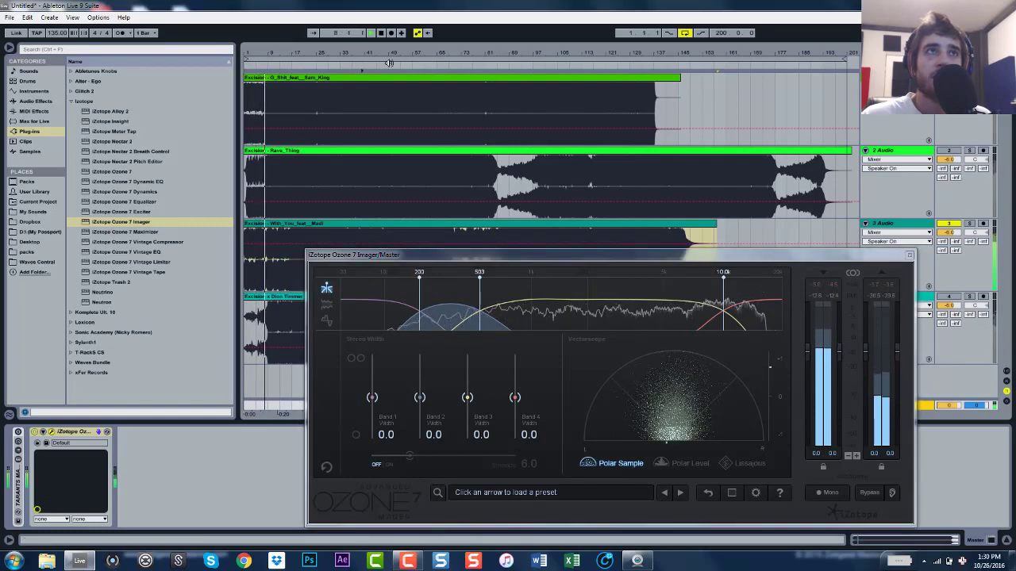
pyautogui.click(659, 128)
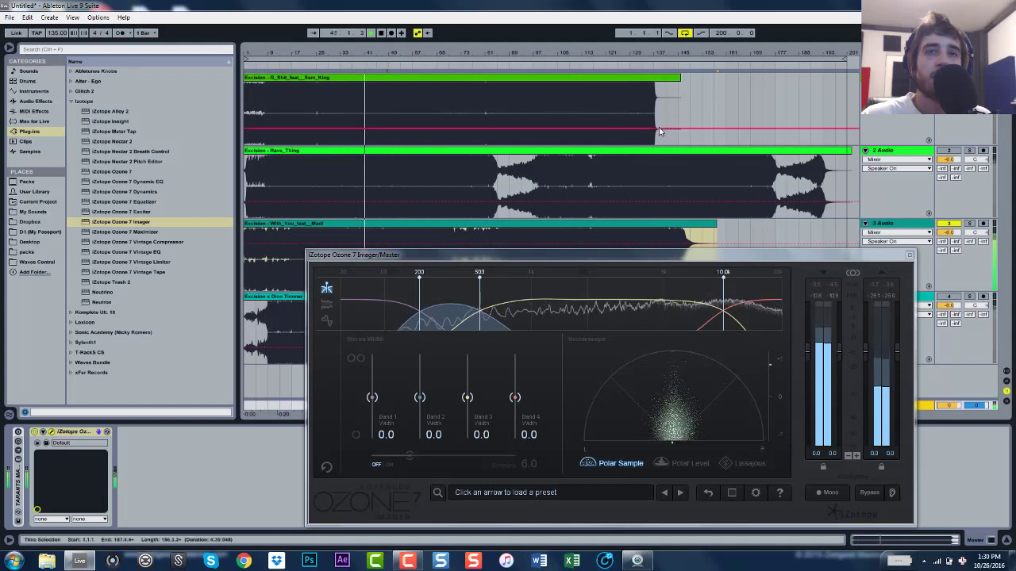
pyautogui.click(742, 409)
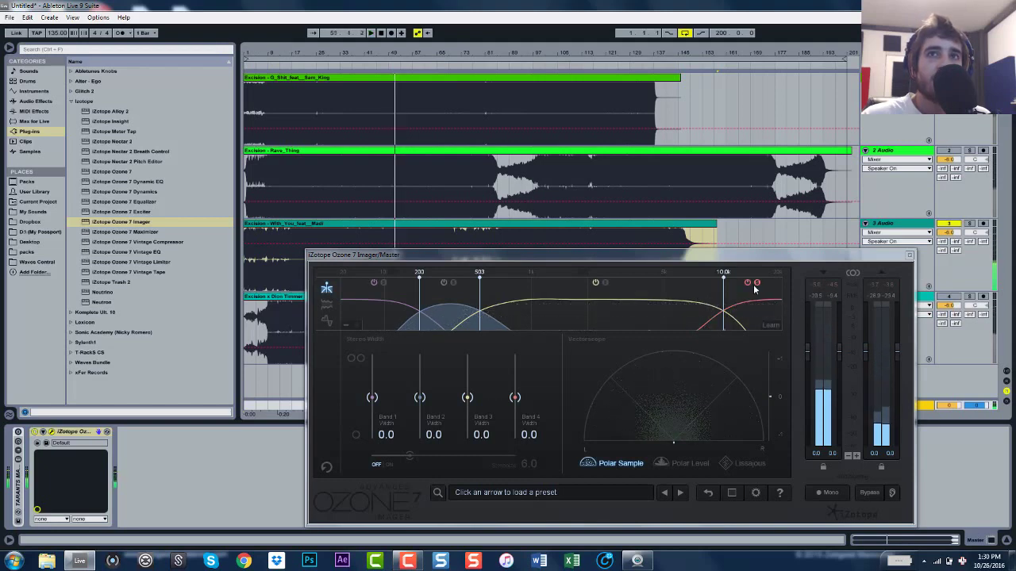
pyautogui.click(757, 284)
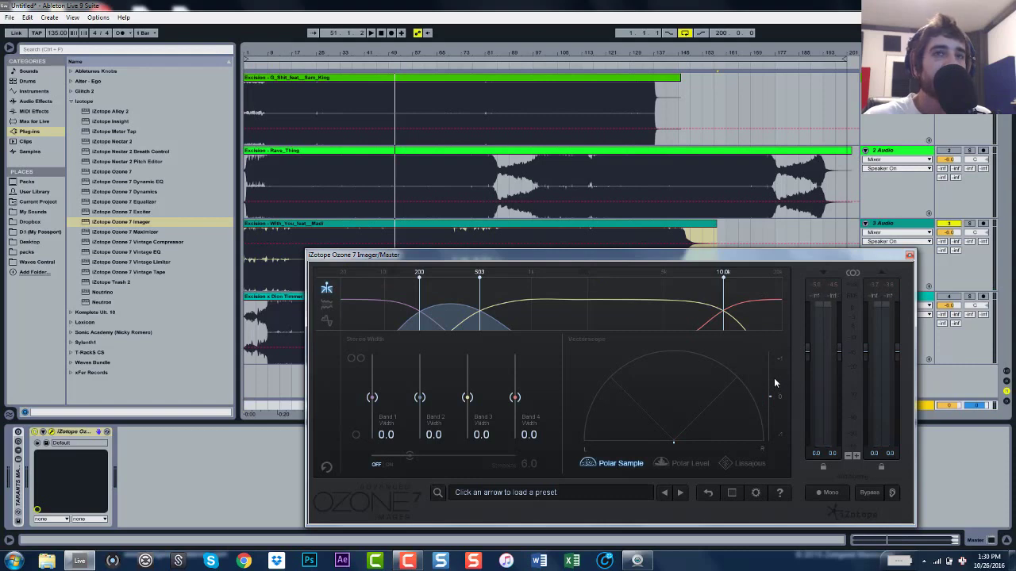
pyautogui.moveTo(755, 284)
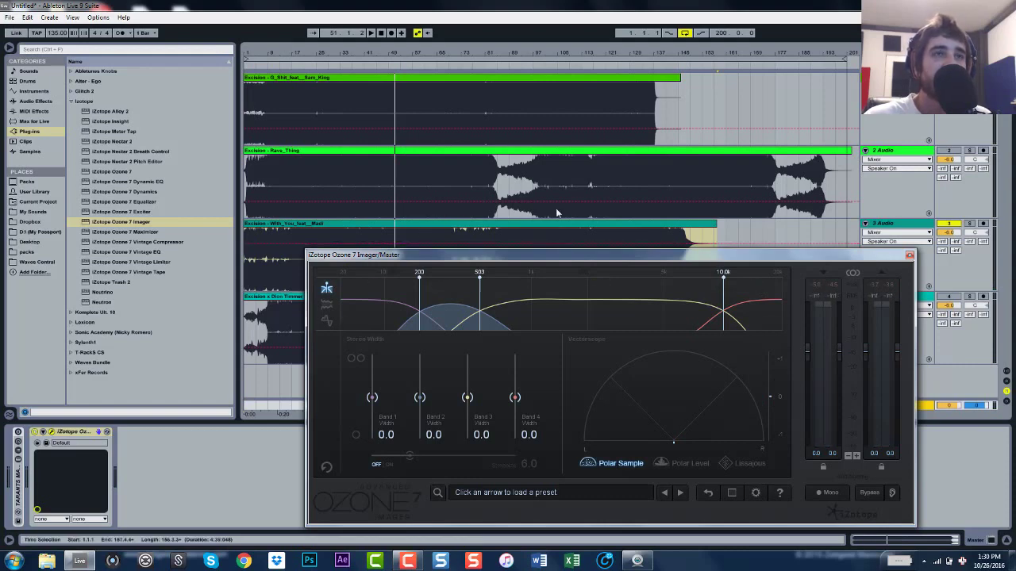
# Play from bar 49 with the Master's Ozone Imager shown, then stop near bar 51
pyautogui.click(397, 176)
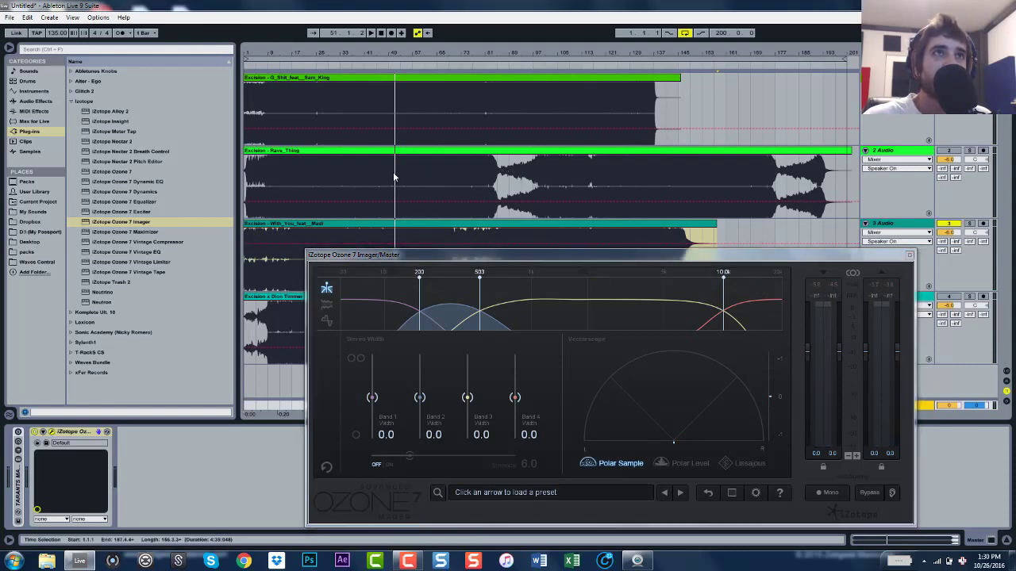
pyautogui.press('space')
pyautogui.click(903, 401)
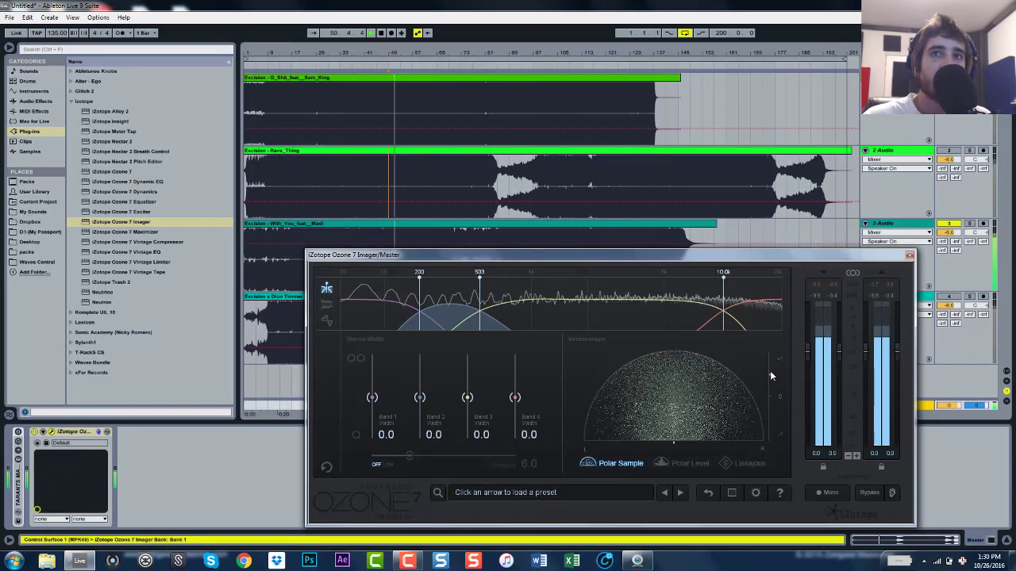
pyautogui.press('space')
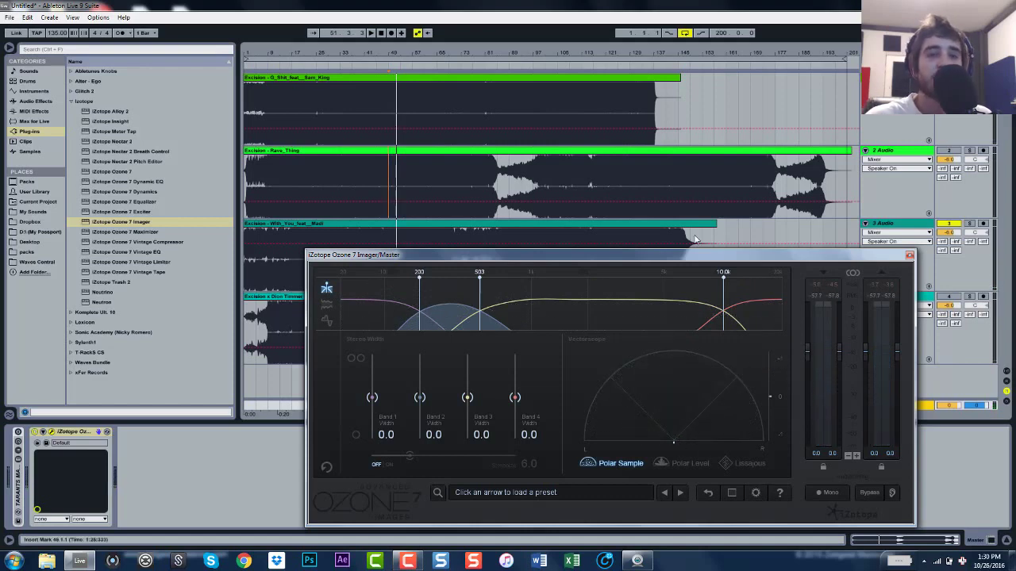
# Close the Imager window and select track 4 and the Master track, dismissing their option menus
pyautogui.click(909, 256)
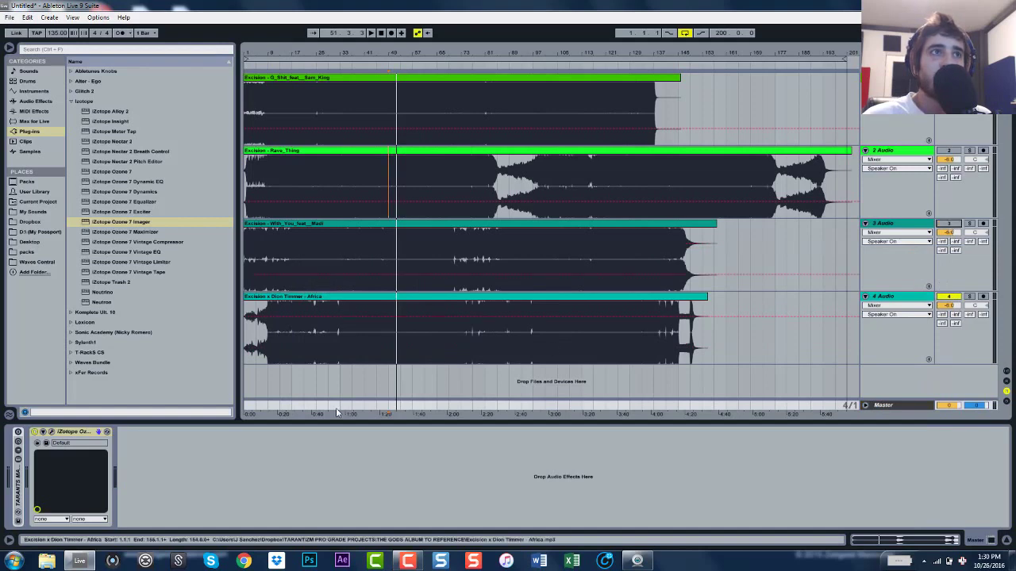
pyautogui.click(380, 354)
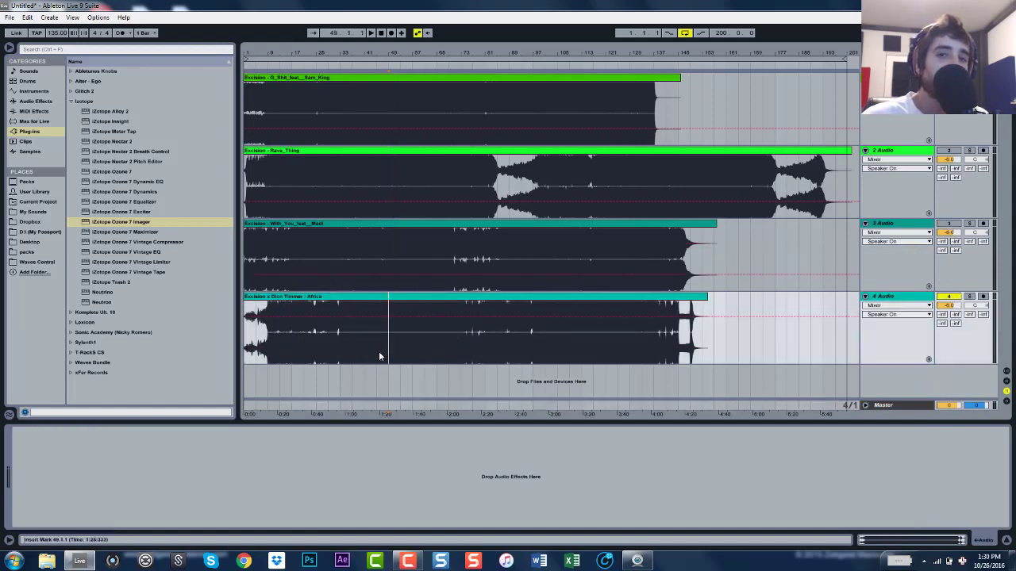
pyautogui.click(885, 406)
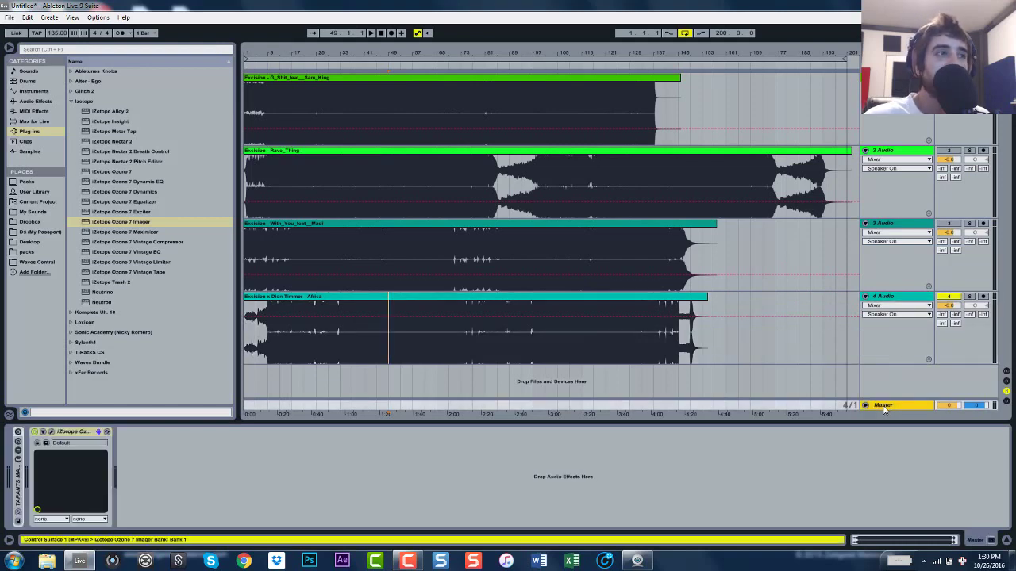
pyautogui.rightClick(884, 409)
pyautogui.press('Escape')
pyautogui.click(891, 298)
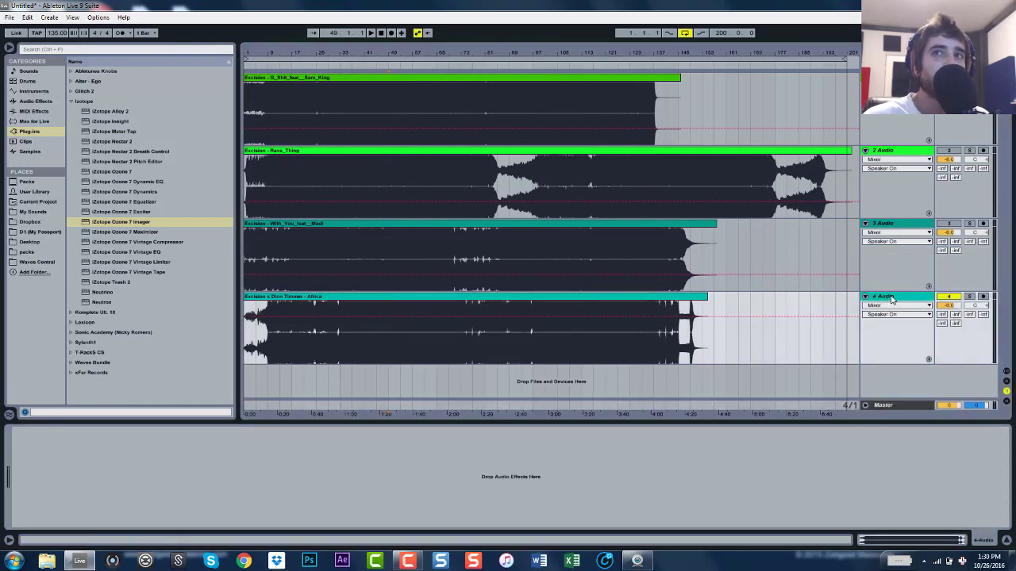
pyautogui.rightClick(892, 299)
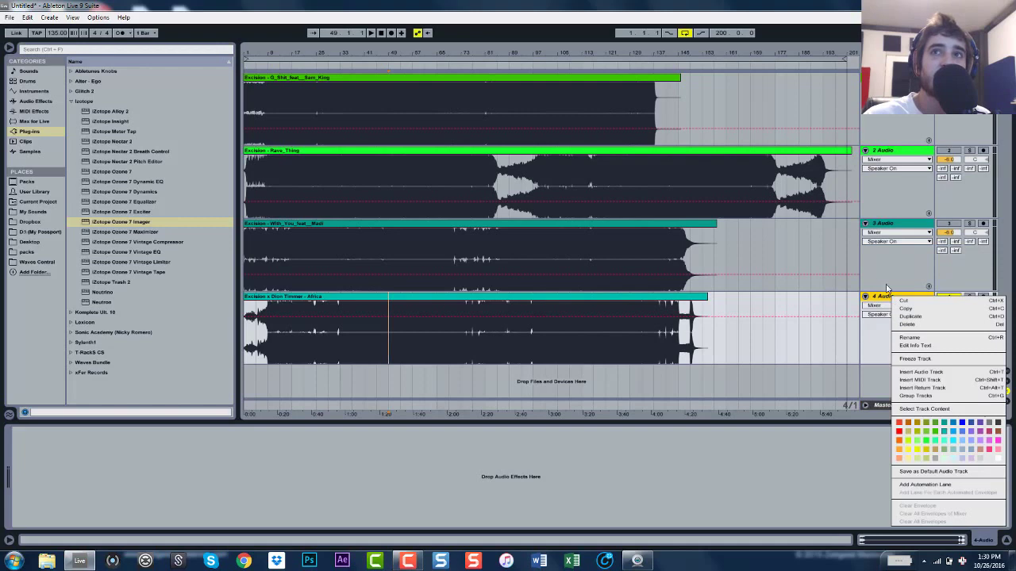
pyautogui.click(888, 299)
pyautogui.click(886, 407)
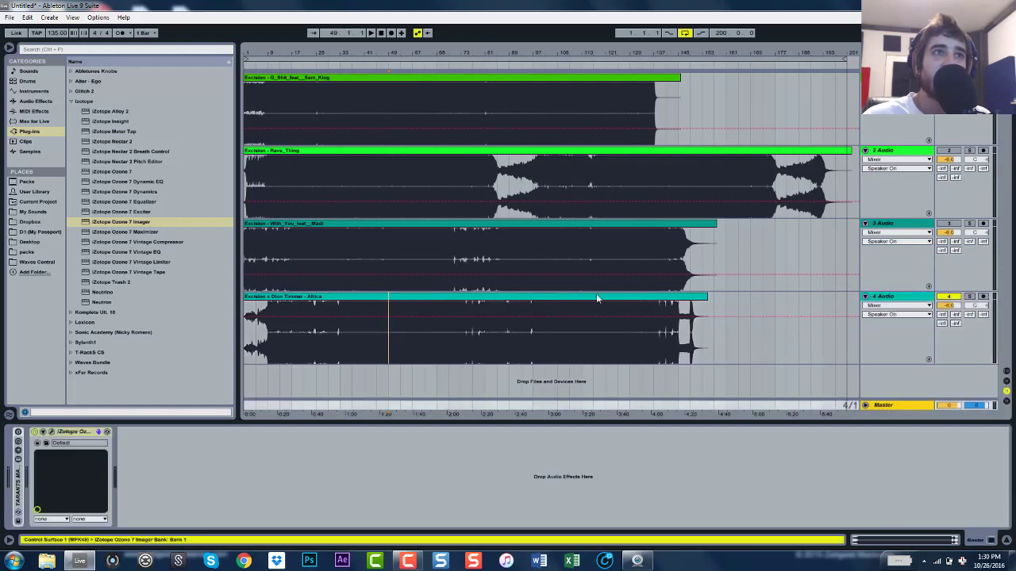
# Reopen the Ozone Imager, move it up and right, and briefly play track 4 through it
pyautogui.click(53, 433)
pyautogui.moveTo(517, 246); pyautogui.dragTo(500, 55)
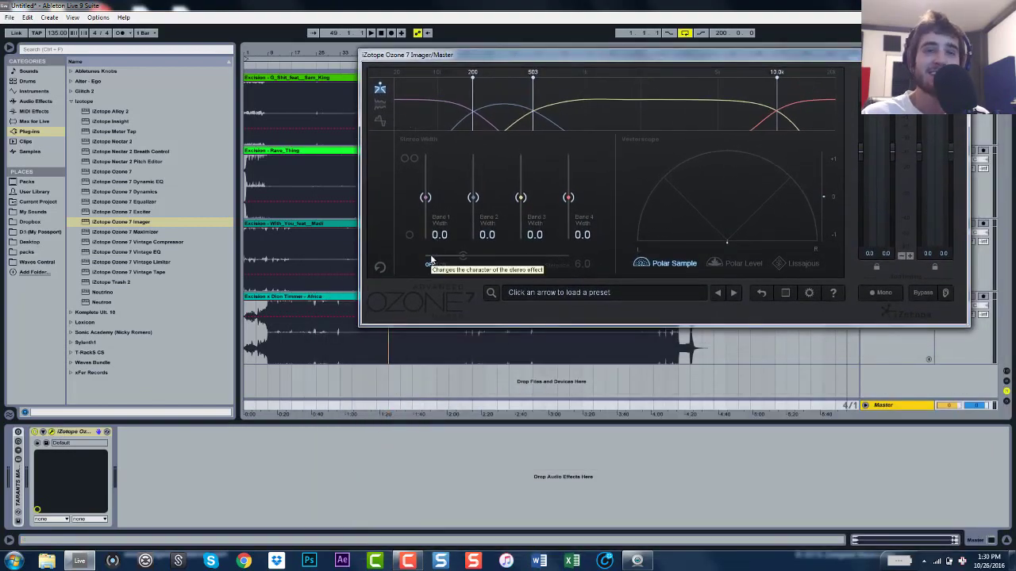
pyautogui.click(365, 341)
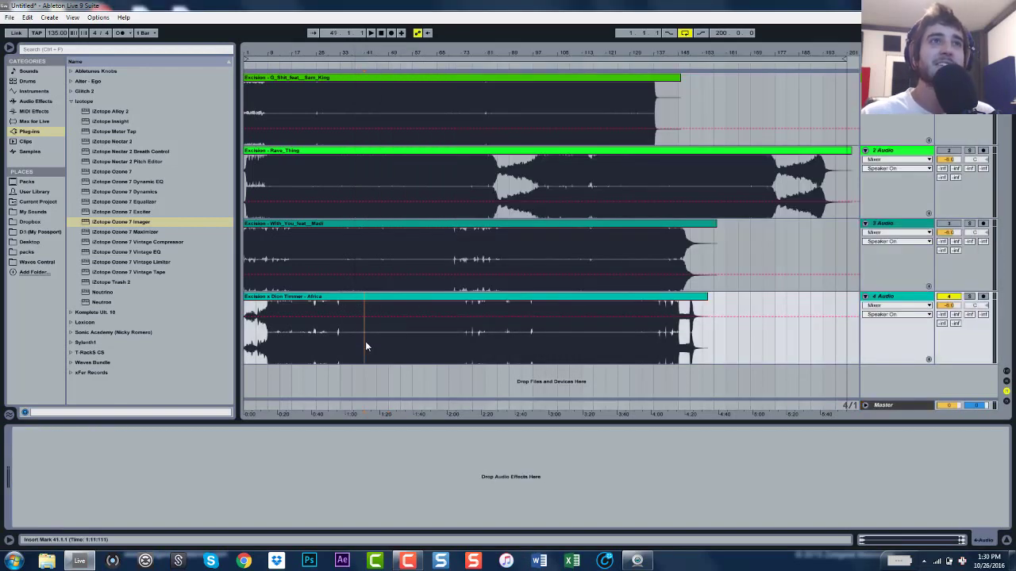
pyautogui.press('space')
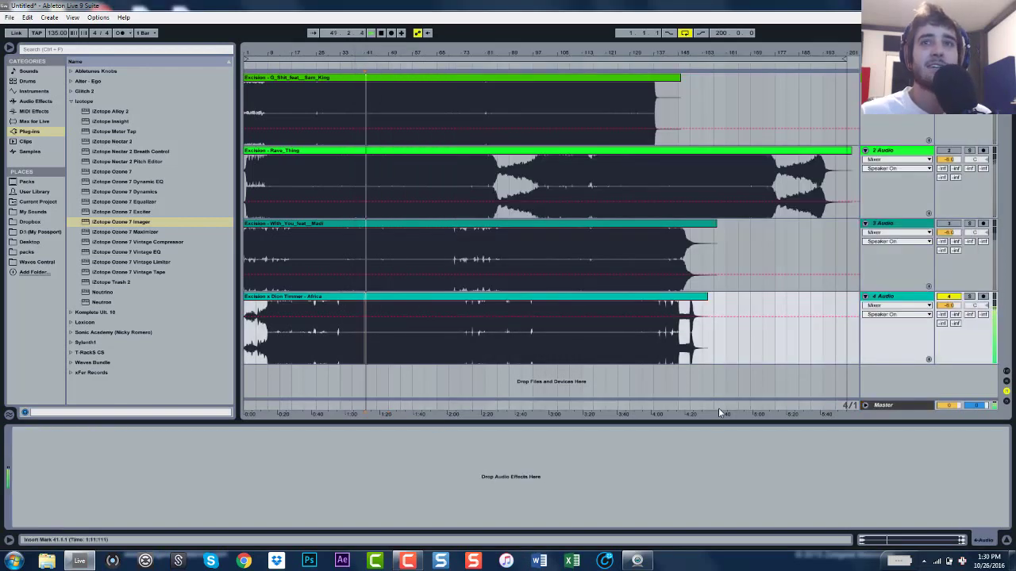
pyautogui.click(884, 407)
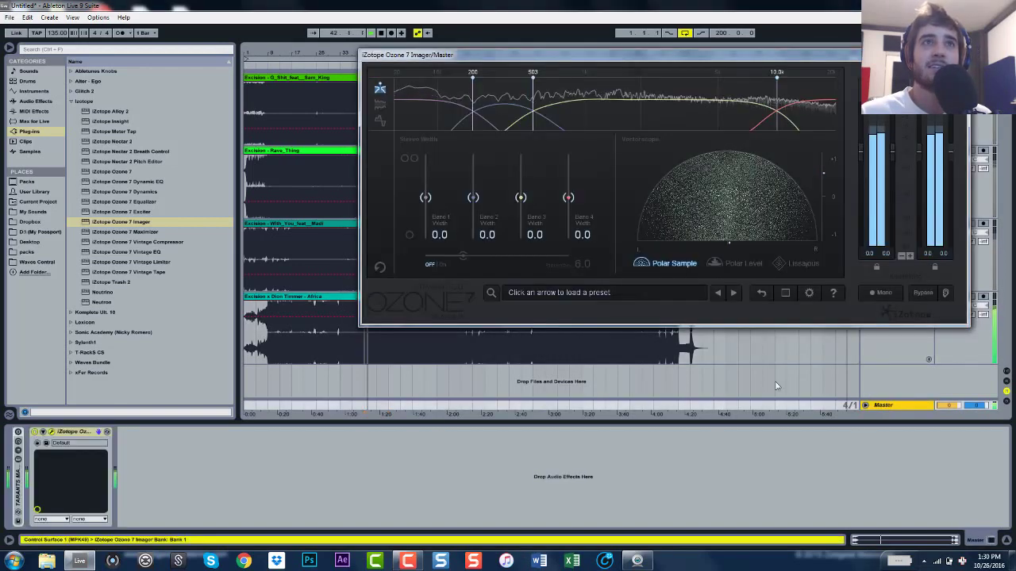
pyautogui.press('space')
# Inspect the Africa clip's waveform, restart playback, and set the insert point at bar 32
pyautogui.click(324, 298)
pyautogui.doubleClick(324, 298)
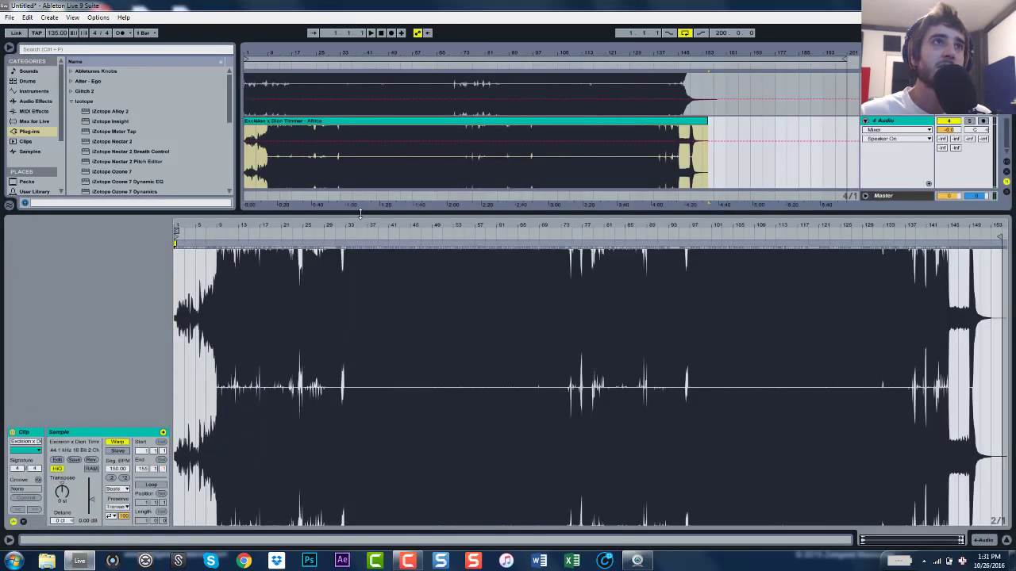
pyautogui.hotkey('ctrl', 'alt', 'l')
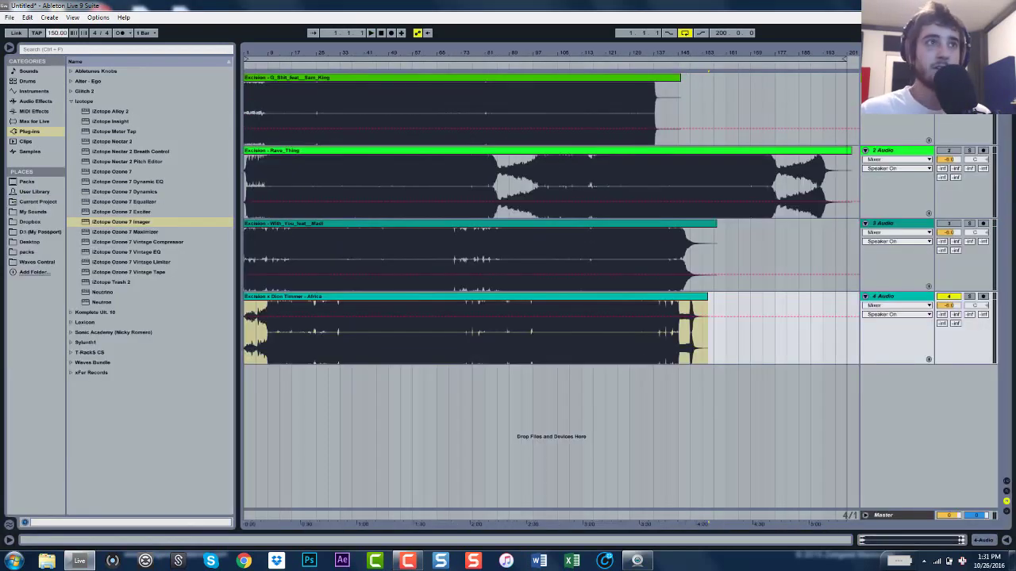
pyautogui.press('space')
pyautogui.click(354, 334)
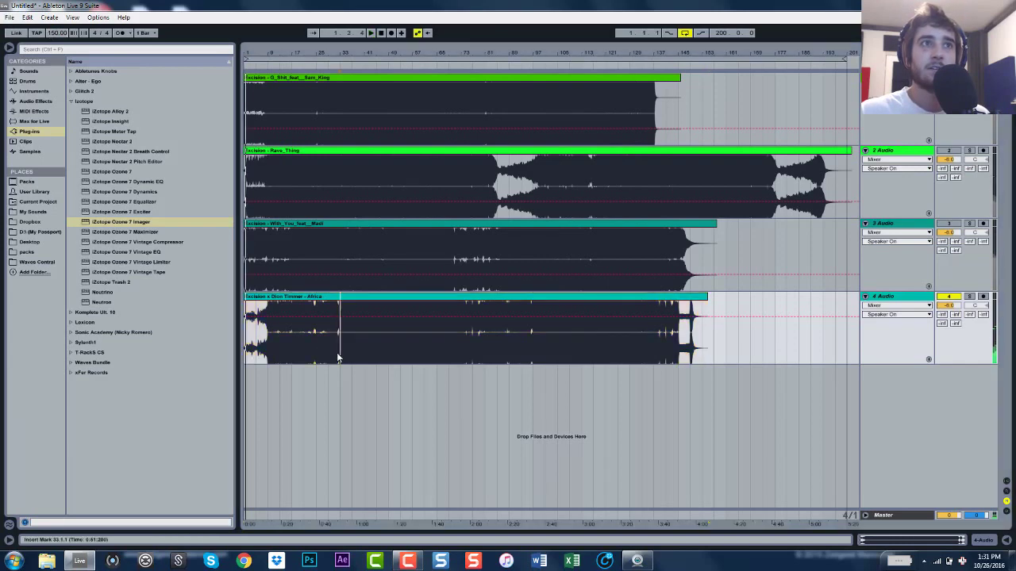
pyautogui.doubleClick(907, 300)
# Move the Ozone Imager window down to uncover Rave_Thing, play from bar 37, and stop near bar 42
pyautogui.click(886, 405)
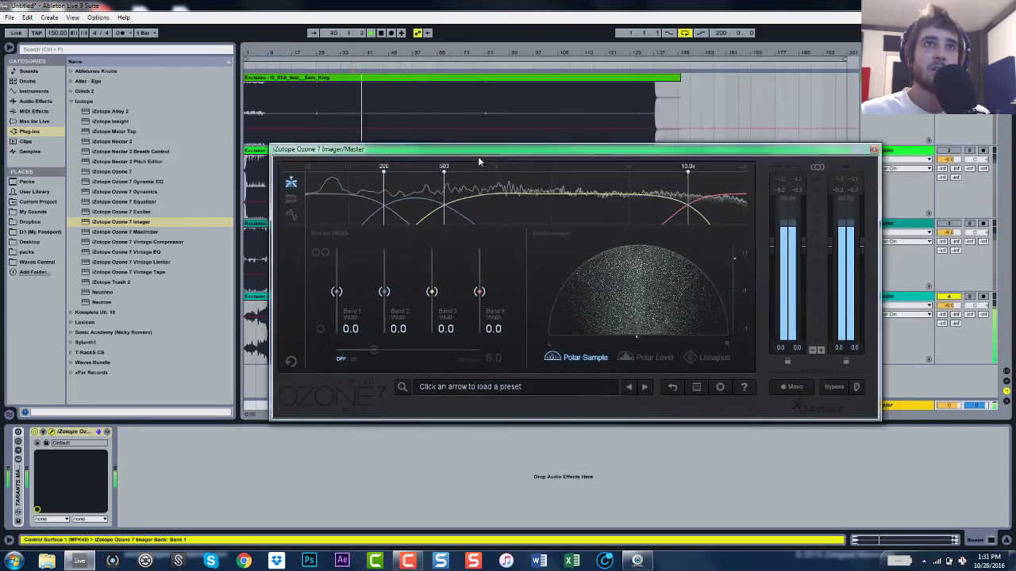
pyautogui.moveTo(477, 156); pyautogui.dragTo(576, 200)
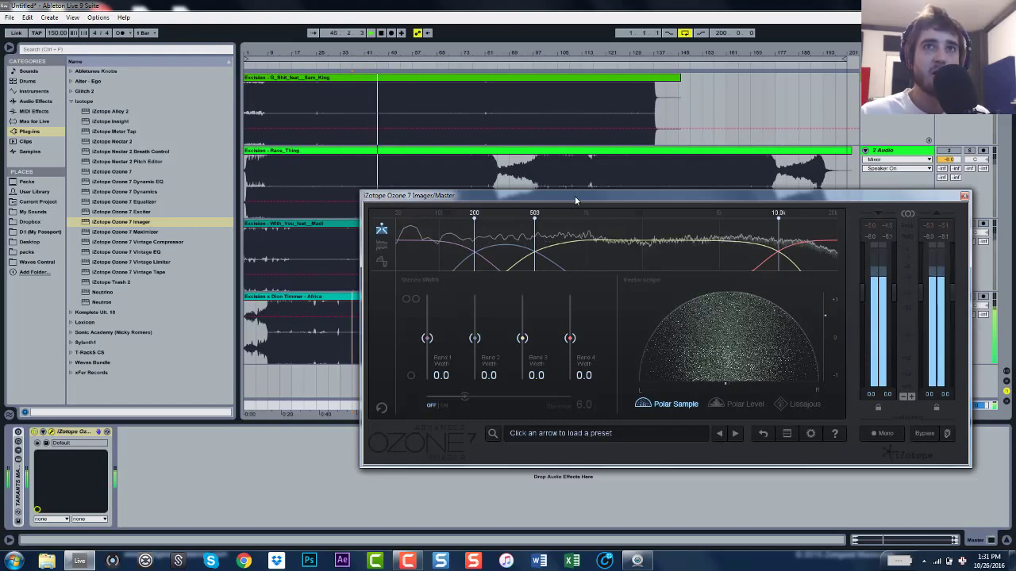
pyautogui.moveTo(447, 232)
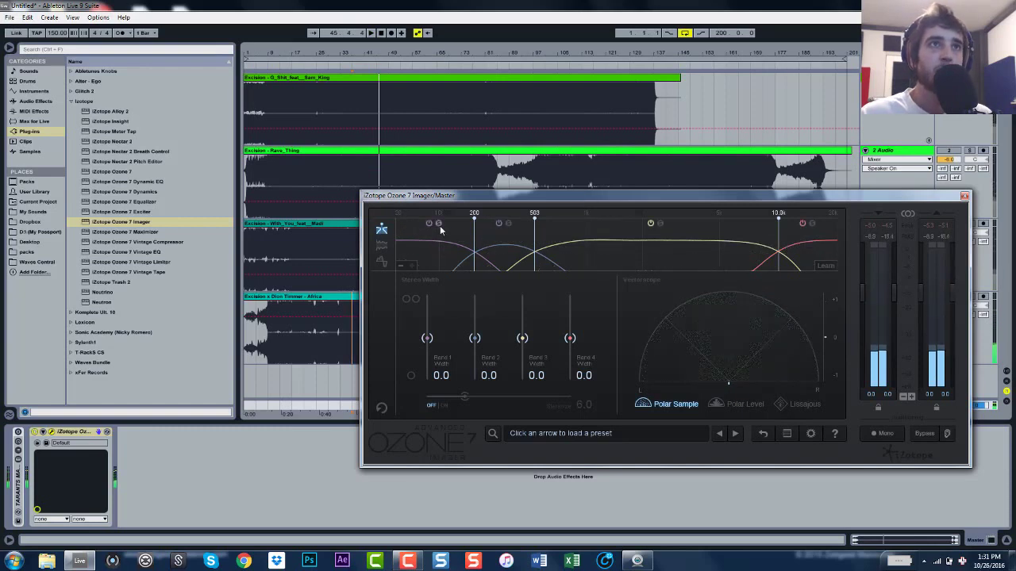
pyautogui.press('space')
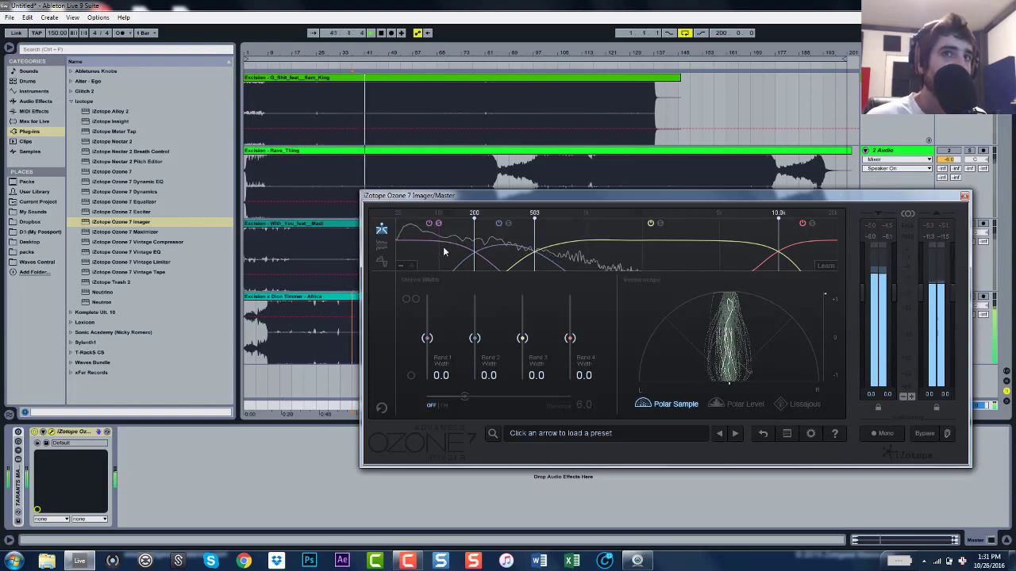
pyautogui.press('space')
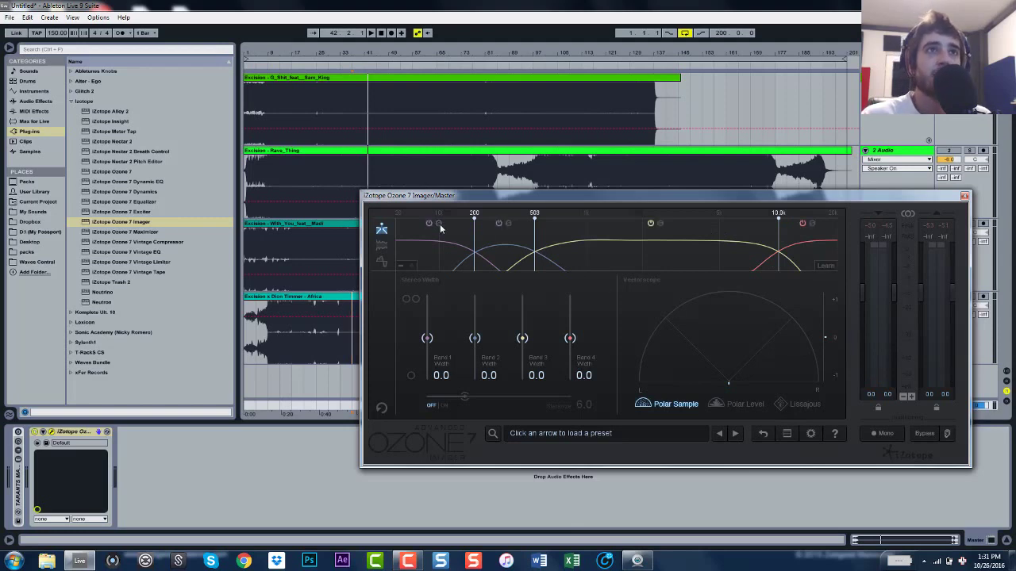
# Start and stop playback several times while watching the Imager's vectorscope, leaving it playing from bar 33
pyautogui.press('space')
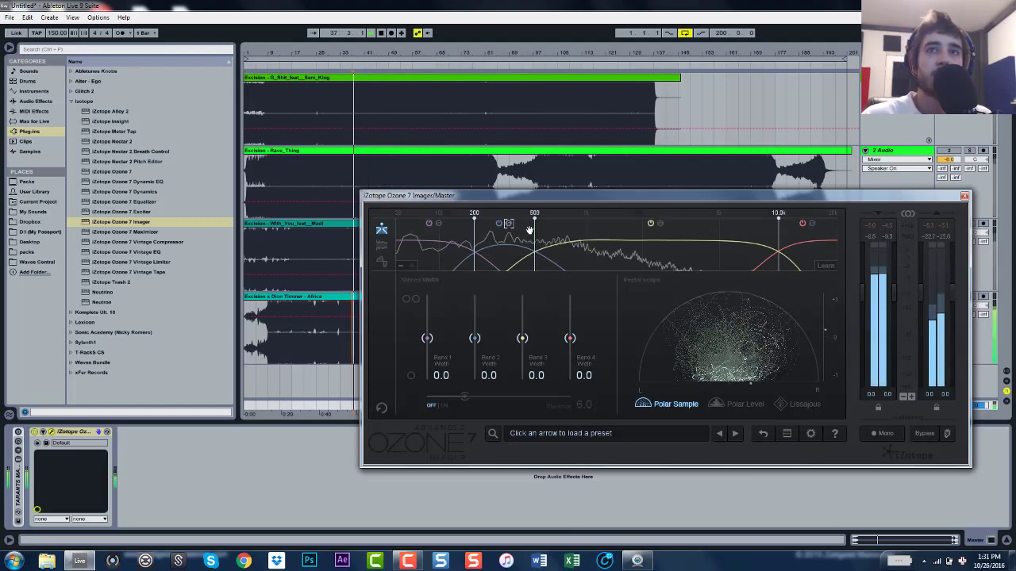
pyautogui.moveTo(530, 248)
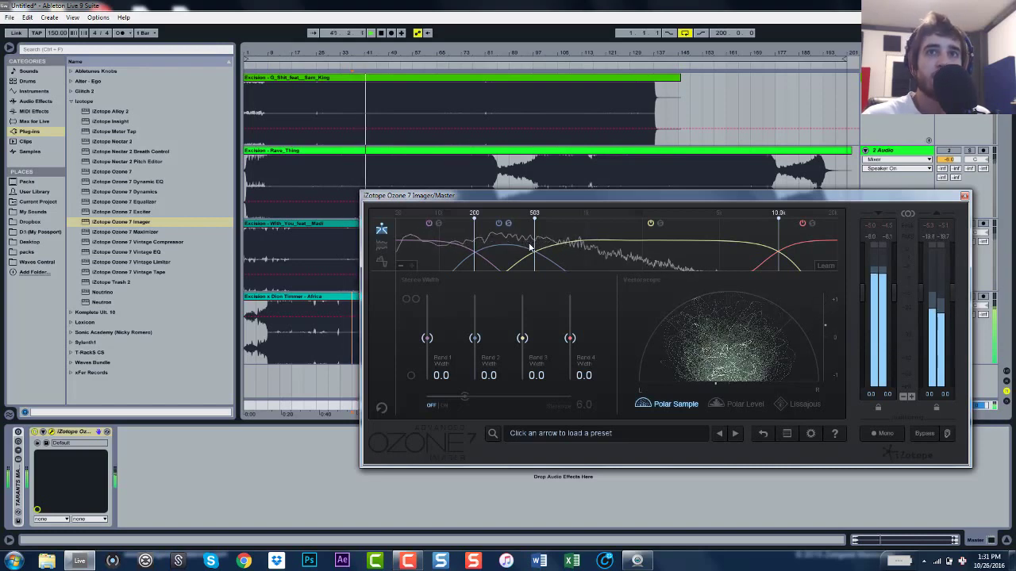
pyautogui.press('space')
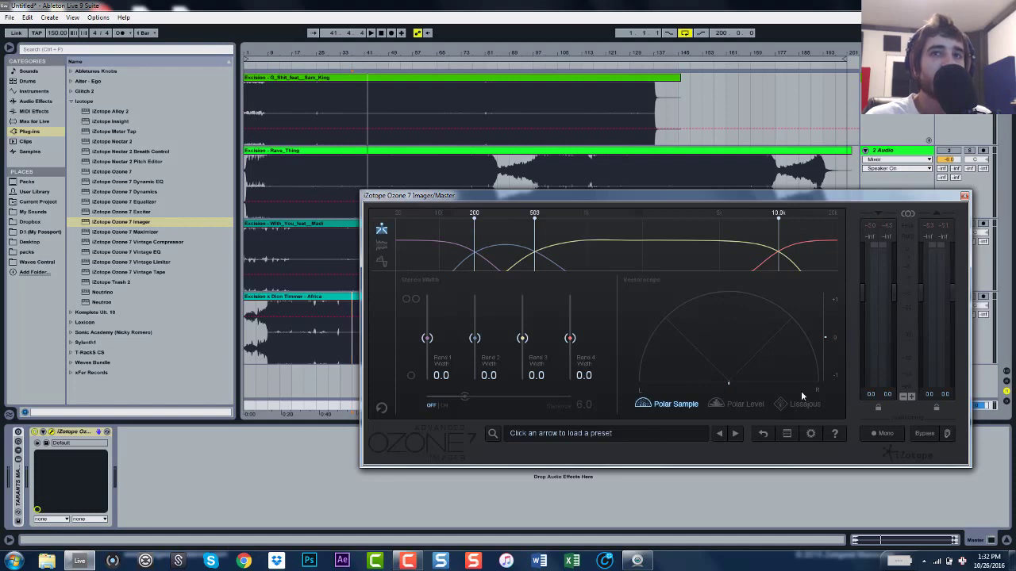
pyautogui.press('space')
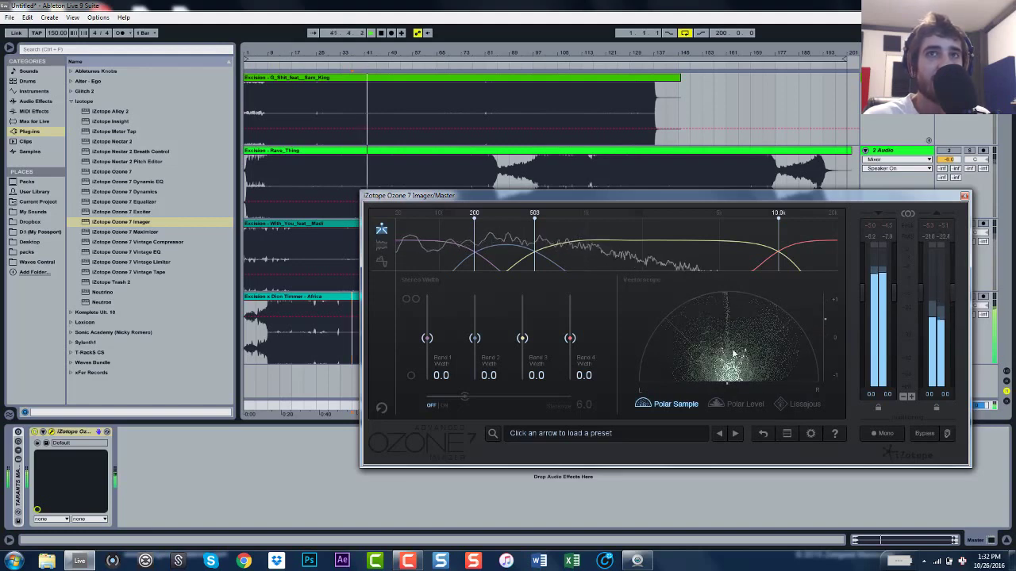
pyautogui.press('space')
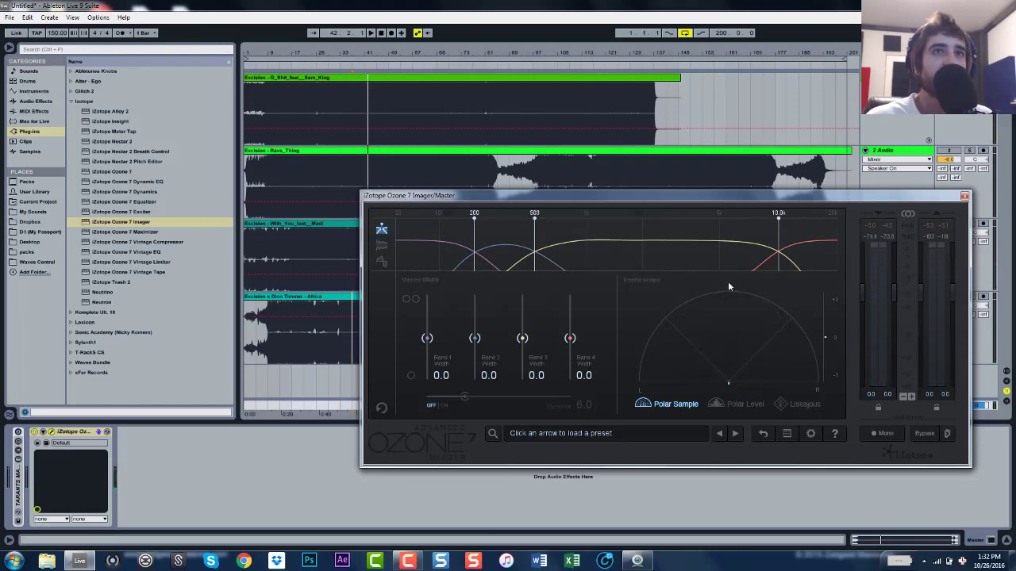
pyautogui.moveTo(548, 225)
pyautogui.press('space')
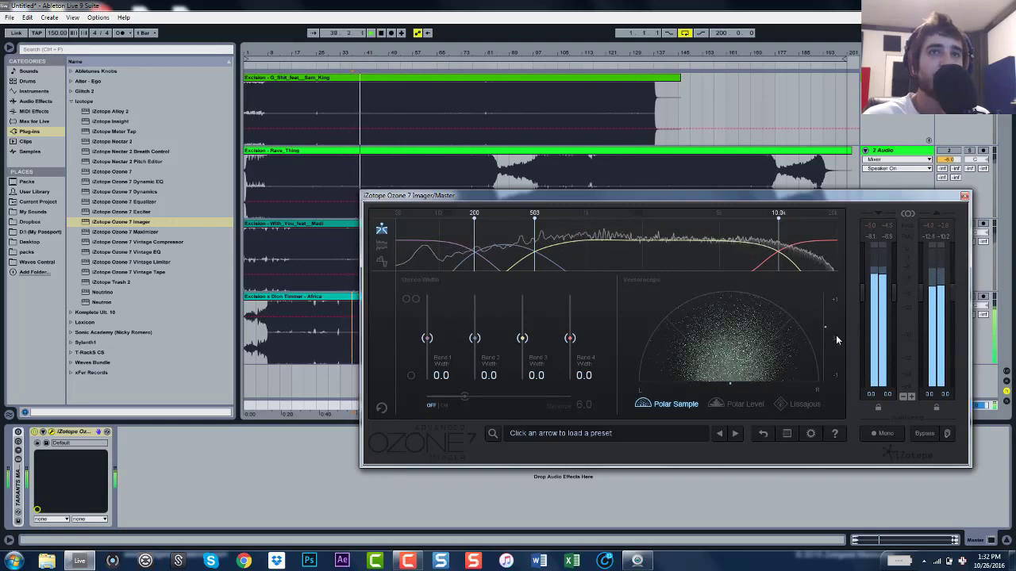
pyautogui.moveTo(633, 256)
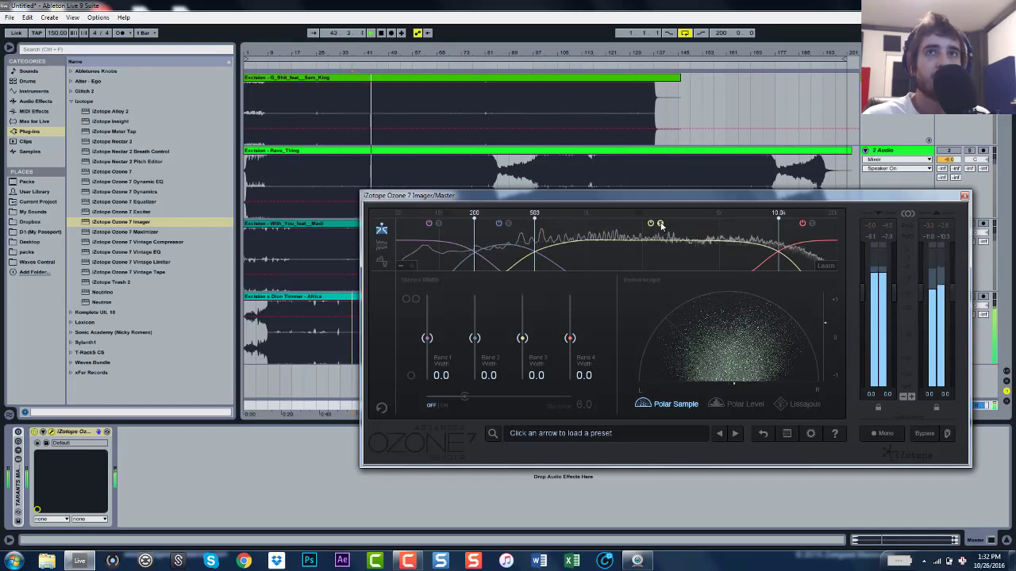
# Solo the Imager's highest-frequency band 4 and stop playback near bar 42
pyautogui.click(811, 223)
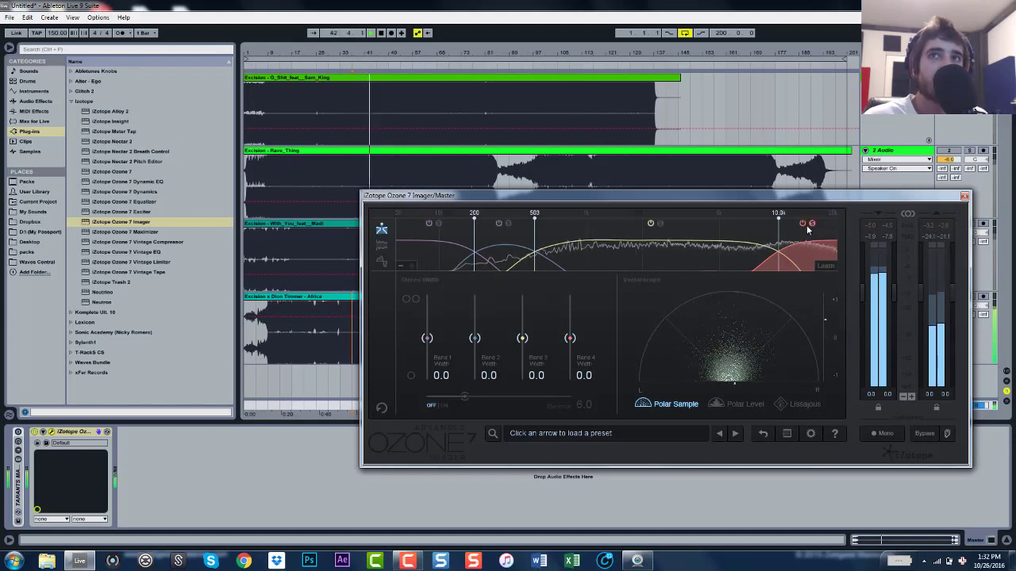
pyautogui.press('space')
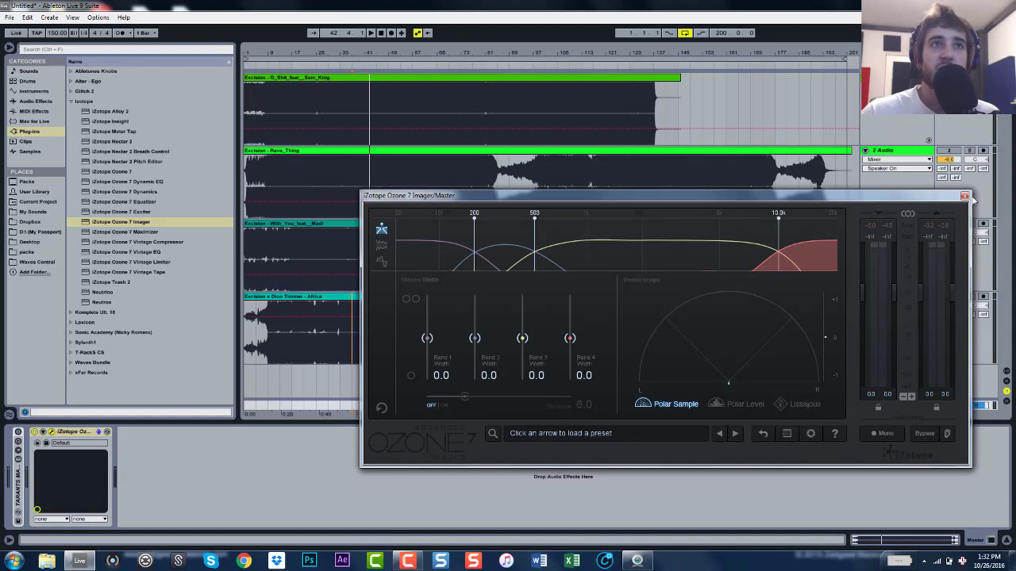
# Nudge the Imager window up and left, then solo the 503 Hz–10 kHz band
pyautogui.moveTo(731, 196); pyautogui.dragTo(729, 166)
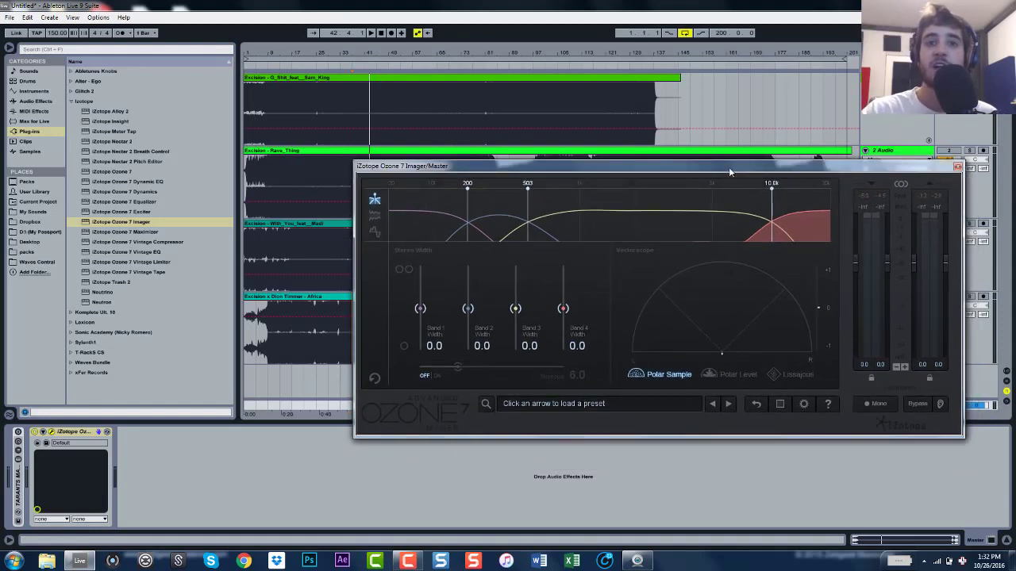
pyautogui.moveTo(669, 163); pyautogui.dragTo(657, 152)
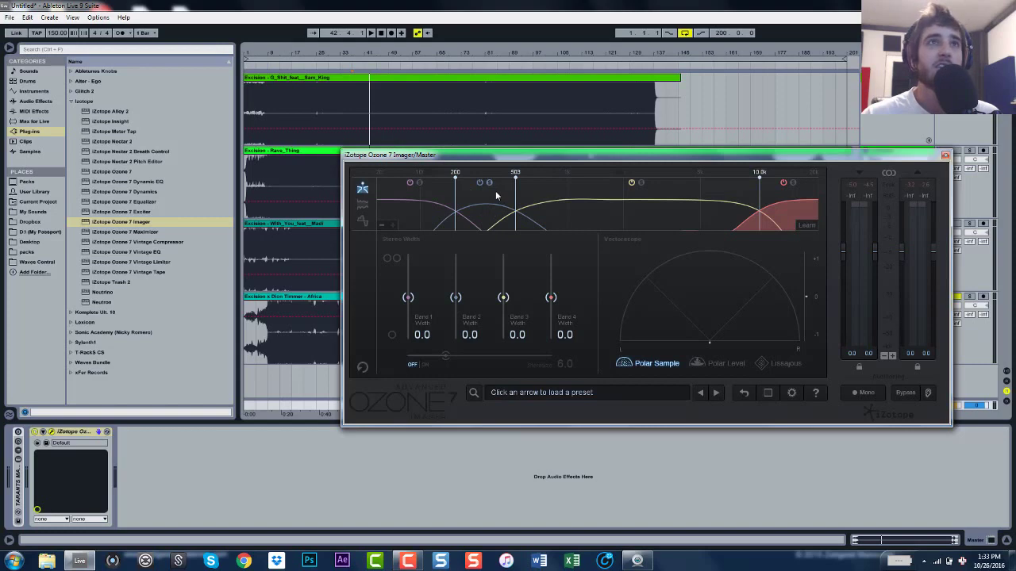
pyautogui.click(494, 205)
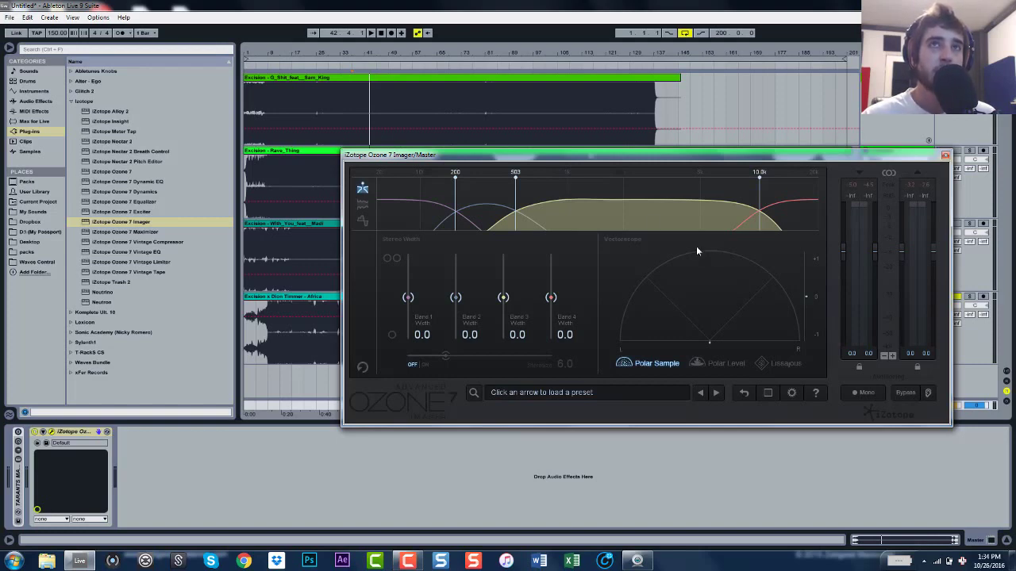
# Briefly audition the soloed 503 Hz–10 kHz band from bar 37, then stop playback
pyautogui.moveTo(644, 182)
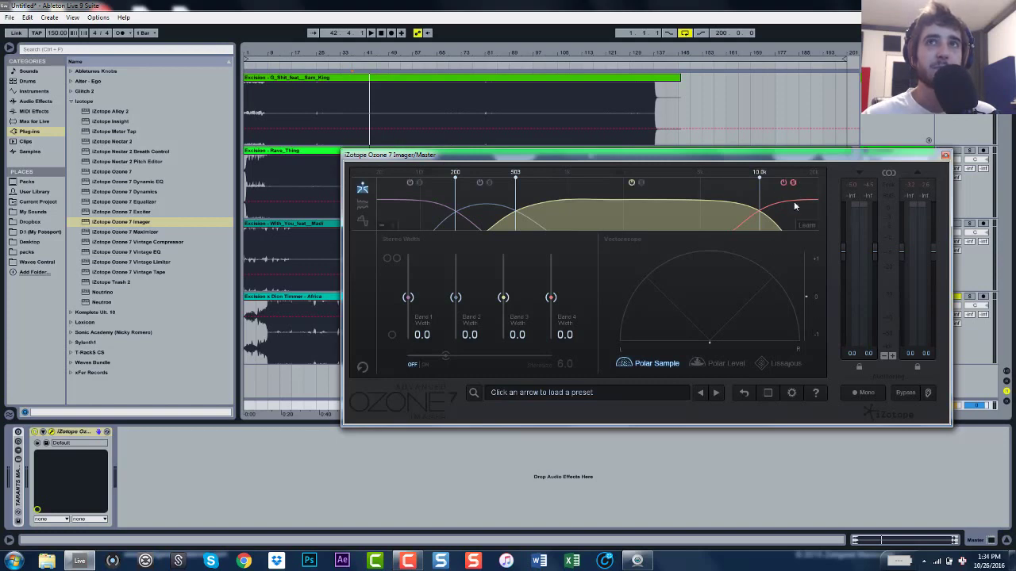
pyautogui.press('space')
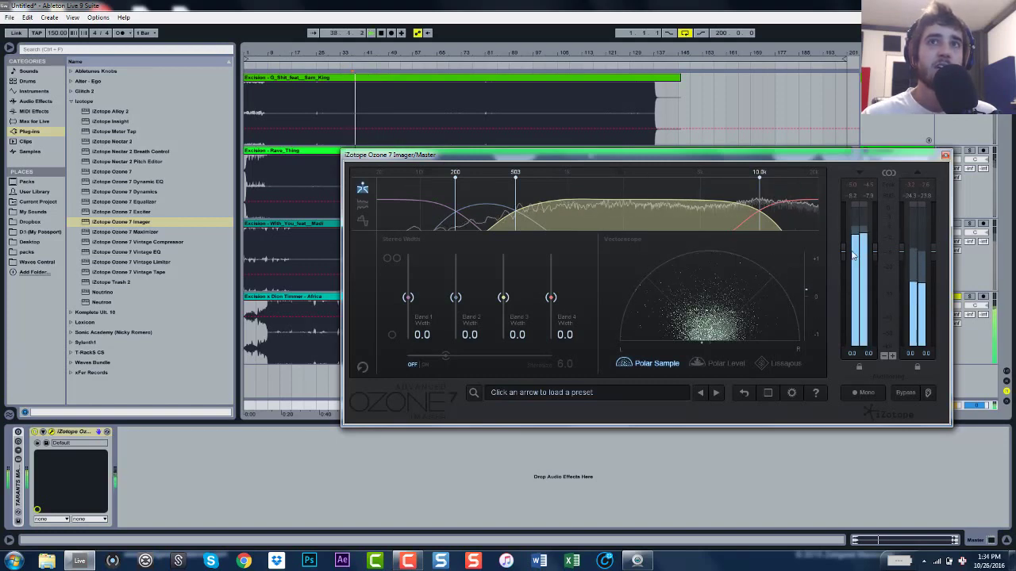
pyautogui.press('space')
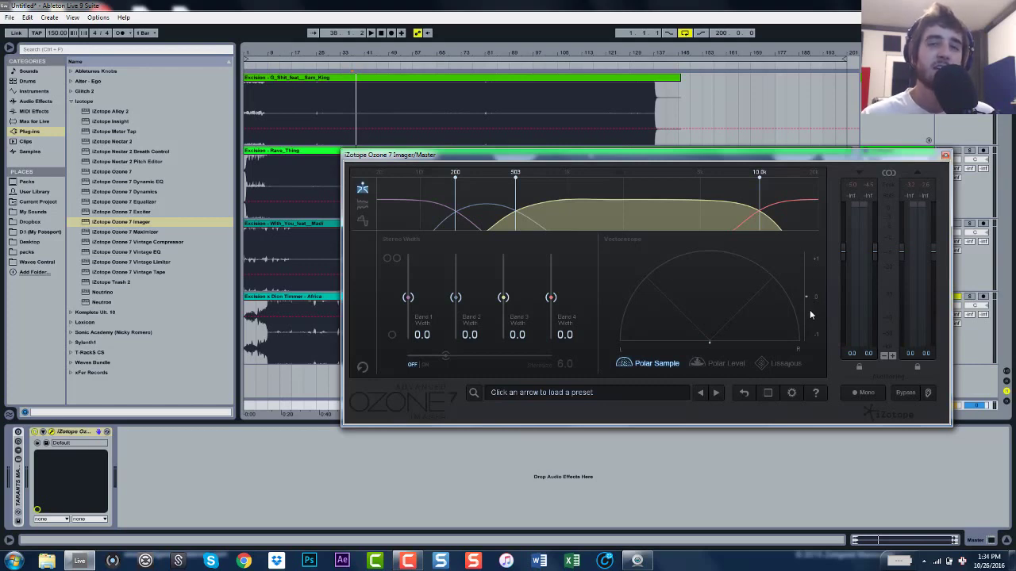
pyautogui.moveTo(690, 200)
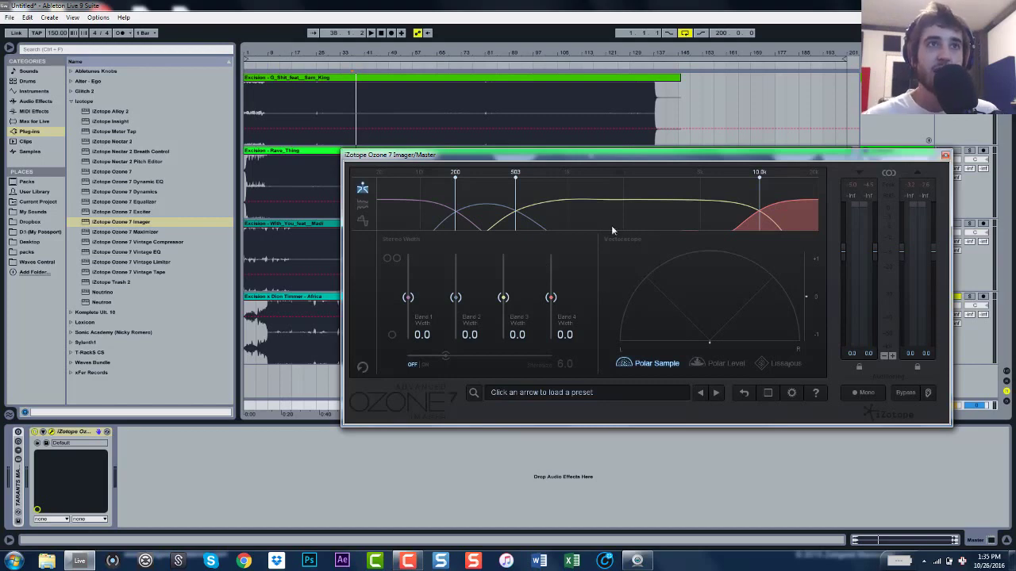
# Drag the Ozone 7 Imager window left and down to uncover the mixer section
pyautogui.moveTo(621, 155); pyautogui.dragTo(548, 180)
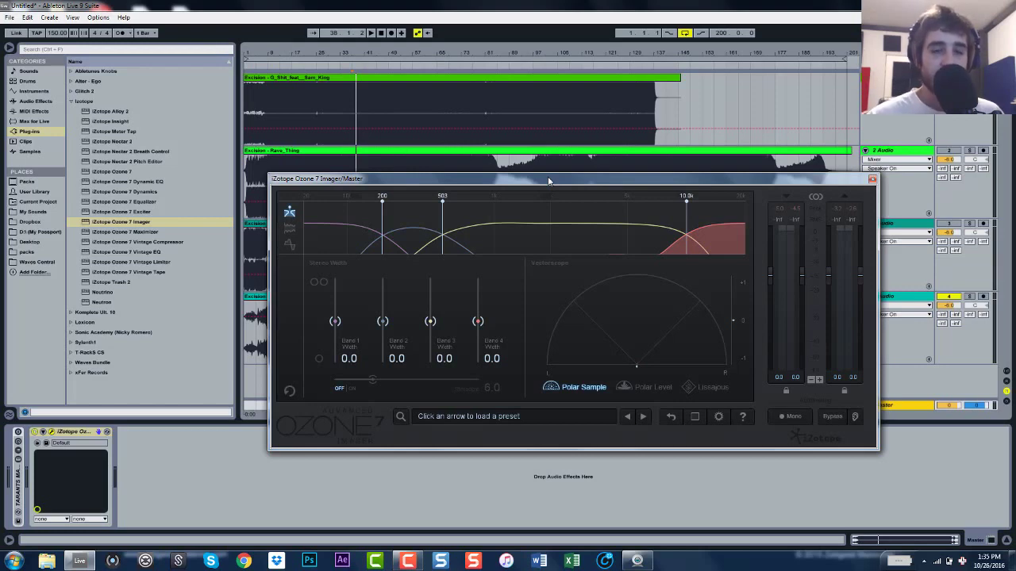
pyautogui.moveTo(566, 216)
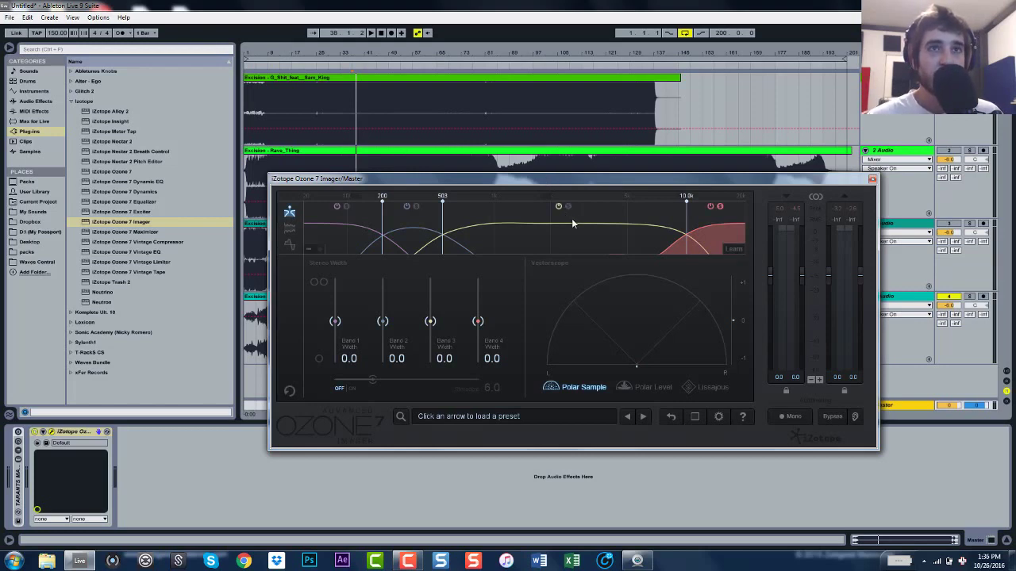